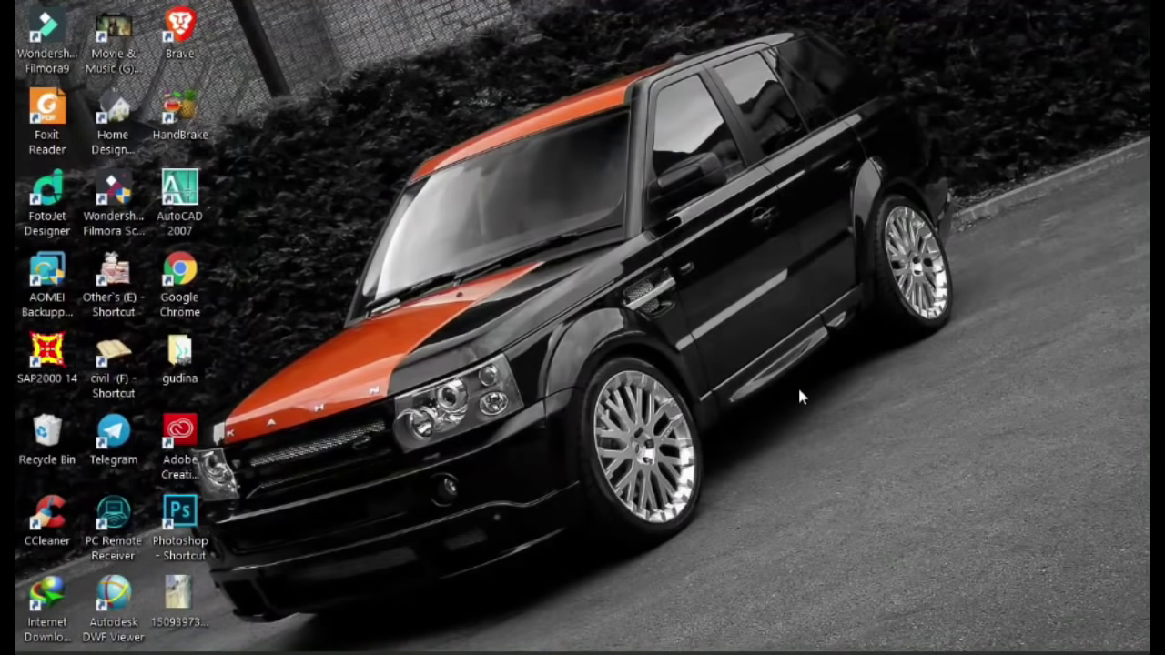
Refresh the desktop and launch HandBrake
{"action": "right_click", "coordinate": [443, 136]}
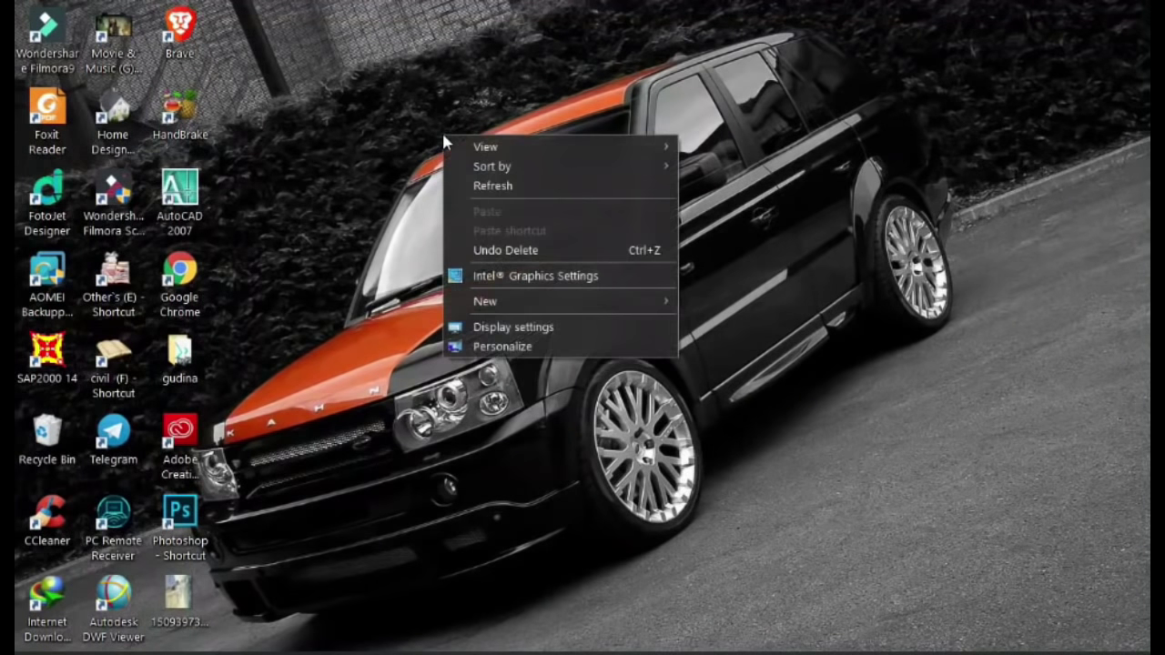
{"action": "left_click", "coordinate": [492, 186]}
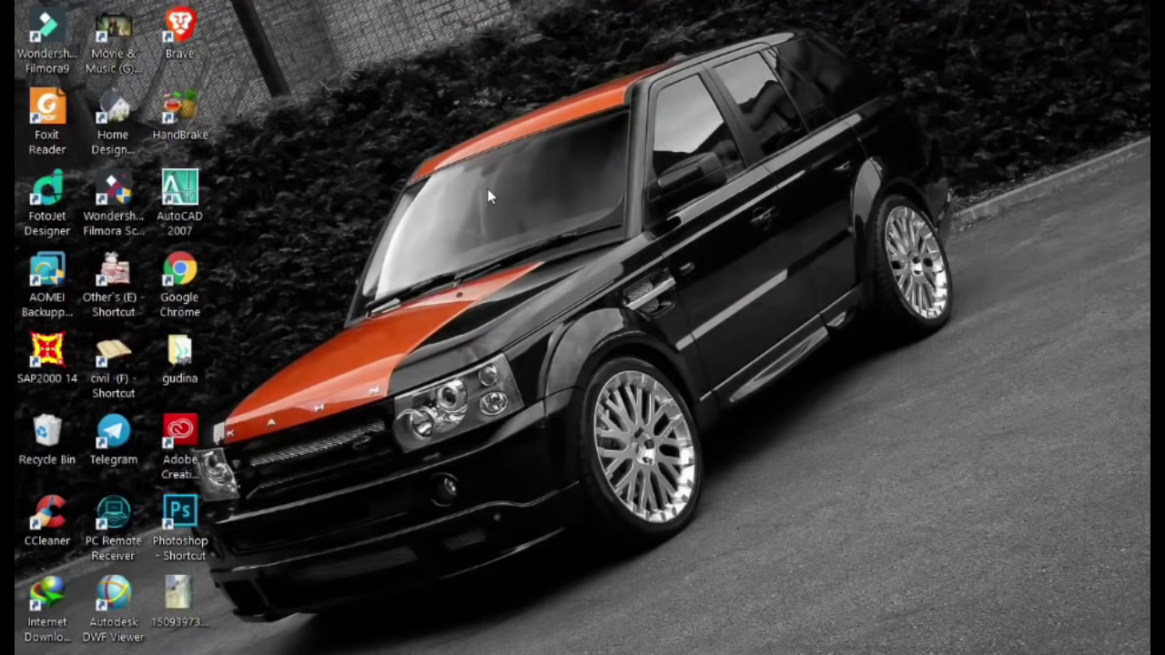
{"action": "left_click", "coordinate": [200, 123]}
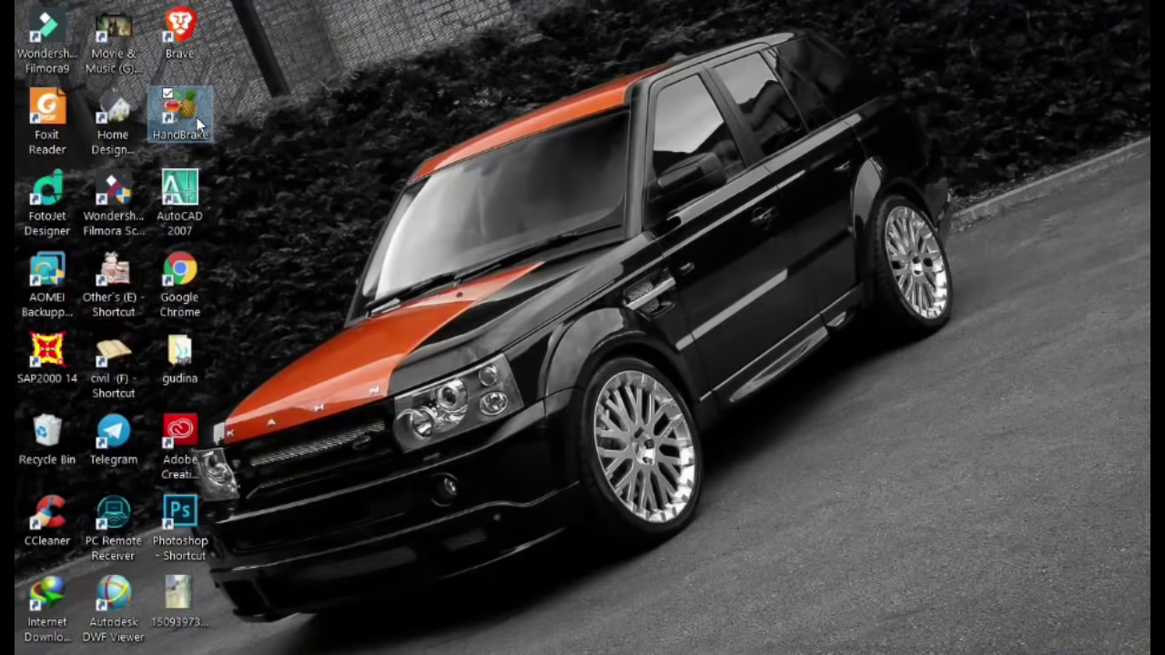
{"action": "right_click", "coordinate": [200, 124]}
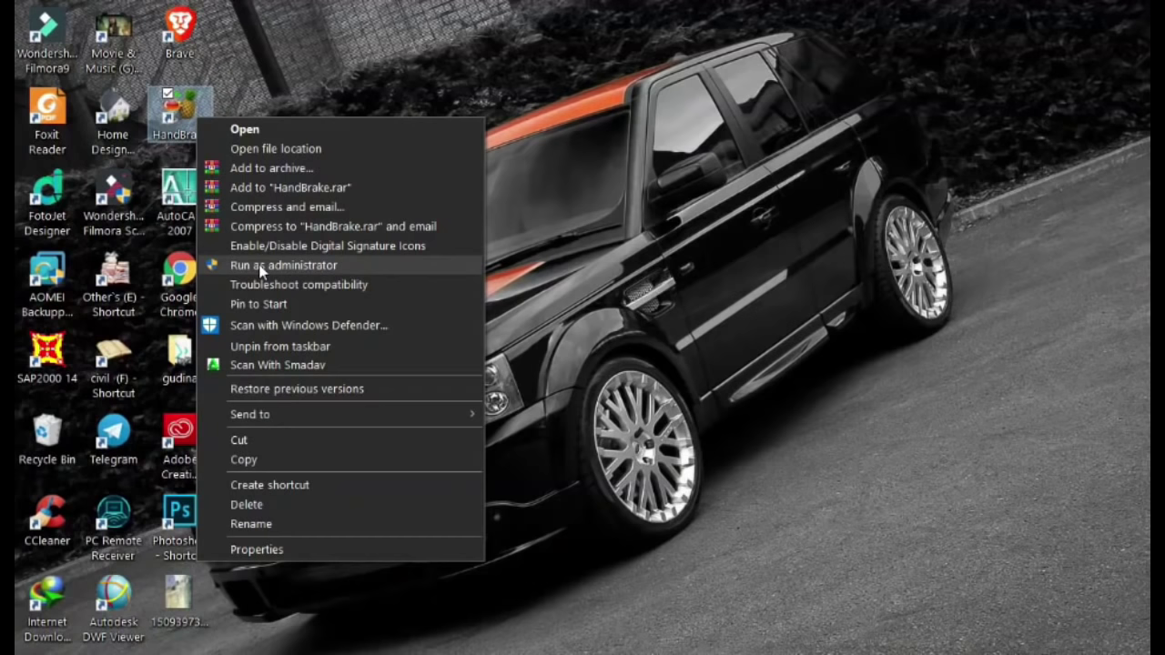
{"action": "left_click", "coordinate": [161, 133]}
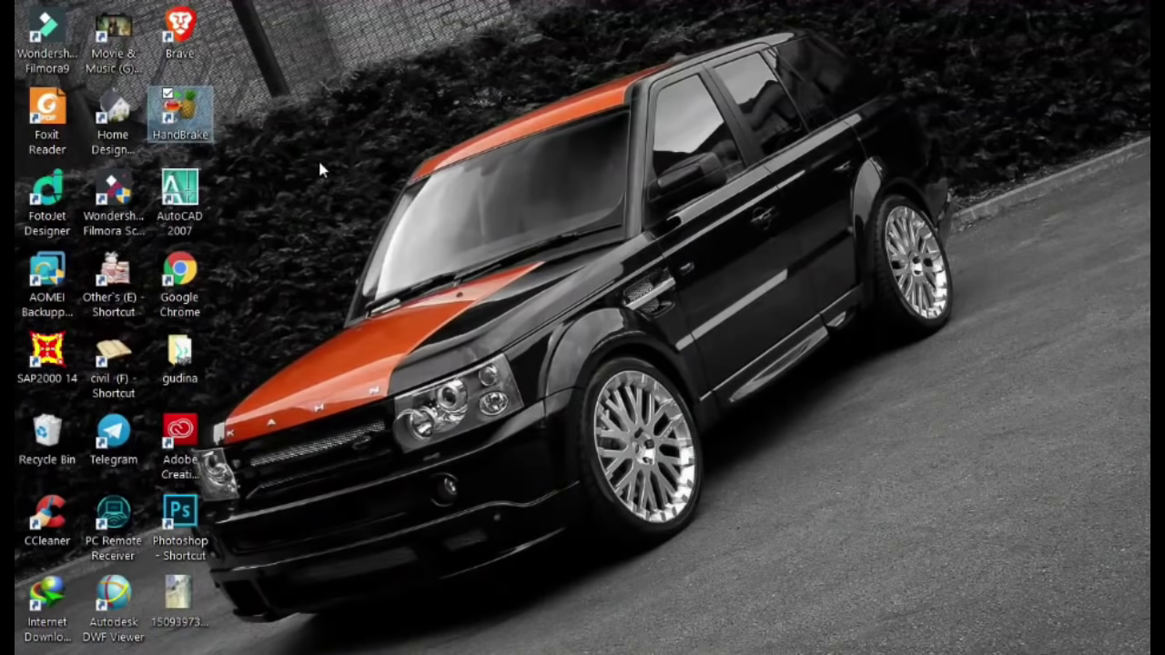
{"action": "right_click", "coordinate": [302, 128]}
{"action": "left_click", "coordinate": [353, 182]}
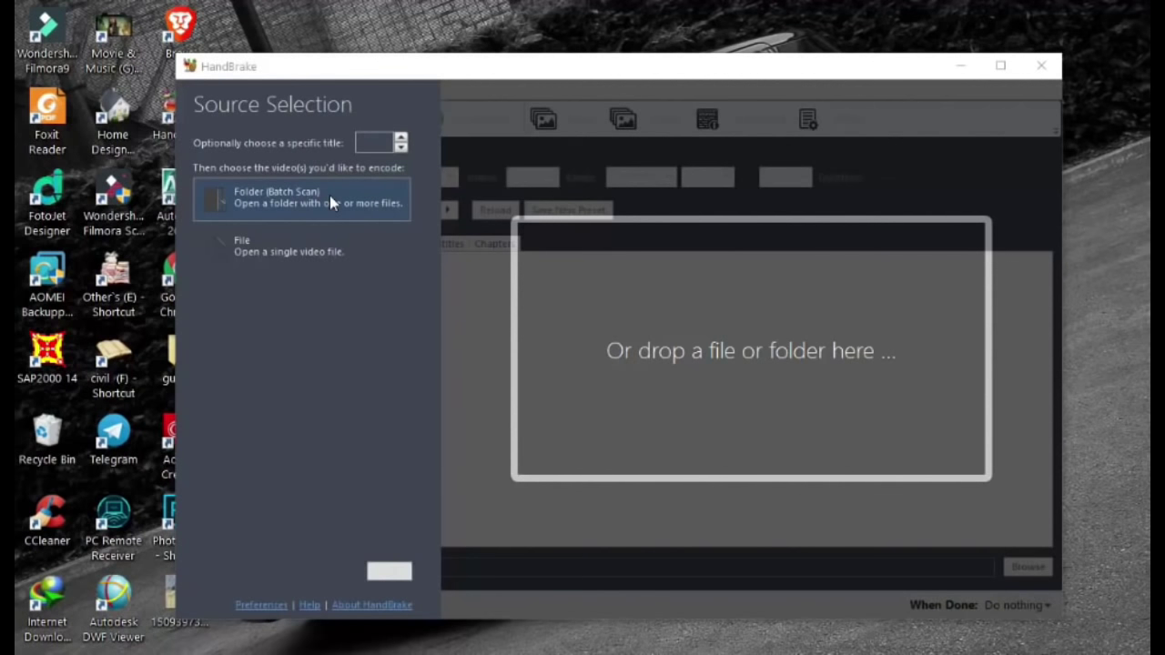
Open the single video file alex 1 from the ExportFiles folder as the source
{"action": "left_click", "coordinate": [322, 252]}
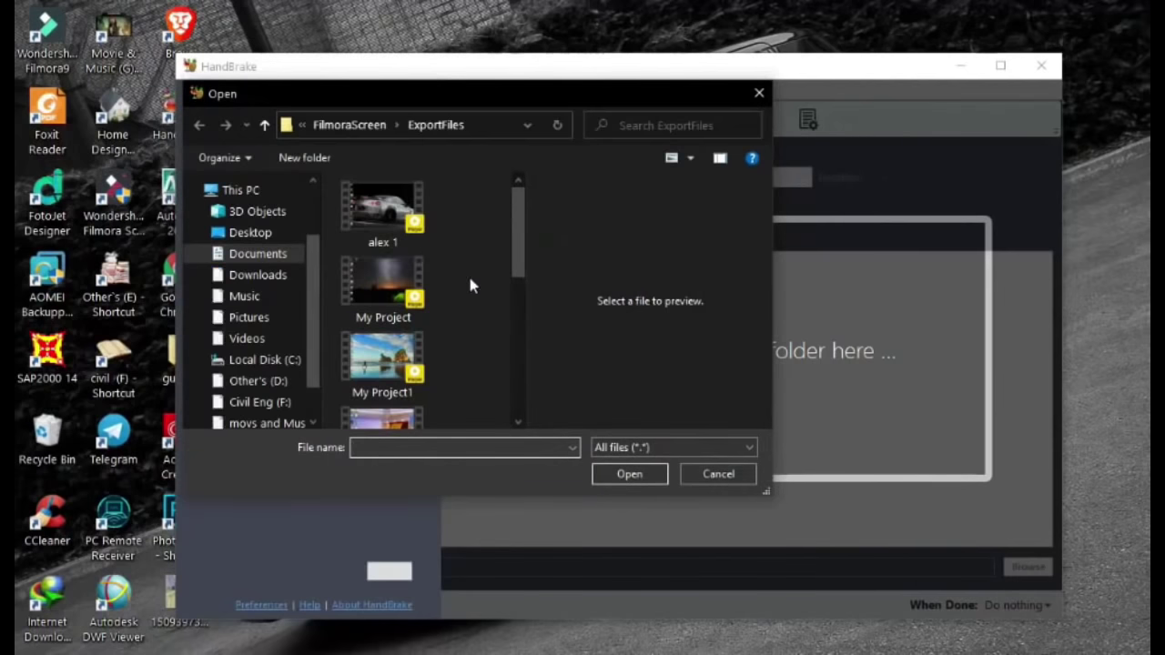
{"action": "left_click", "coordinate": [393, 238]}
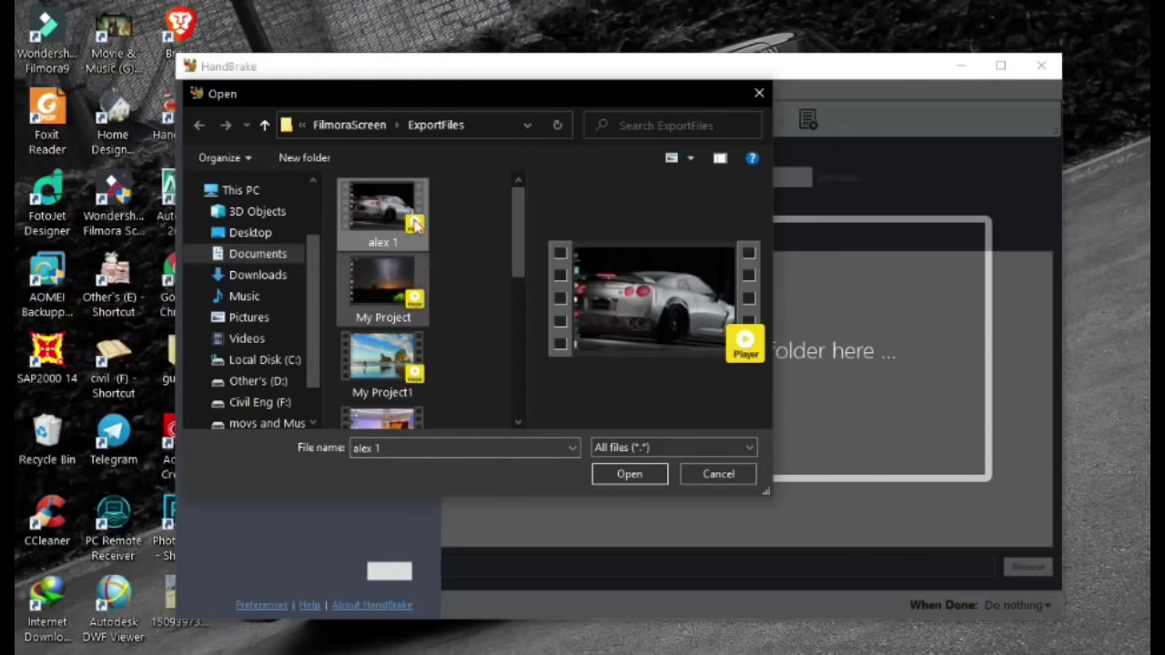
{"action": "mouse_move", "coordinate": [408, 231]}
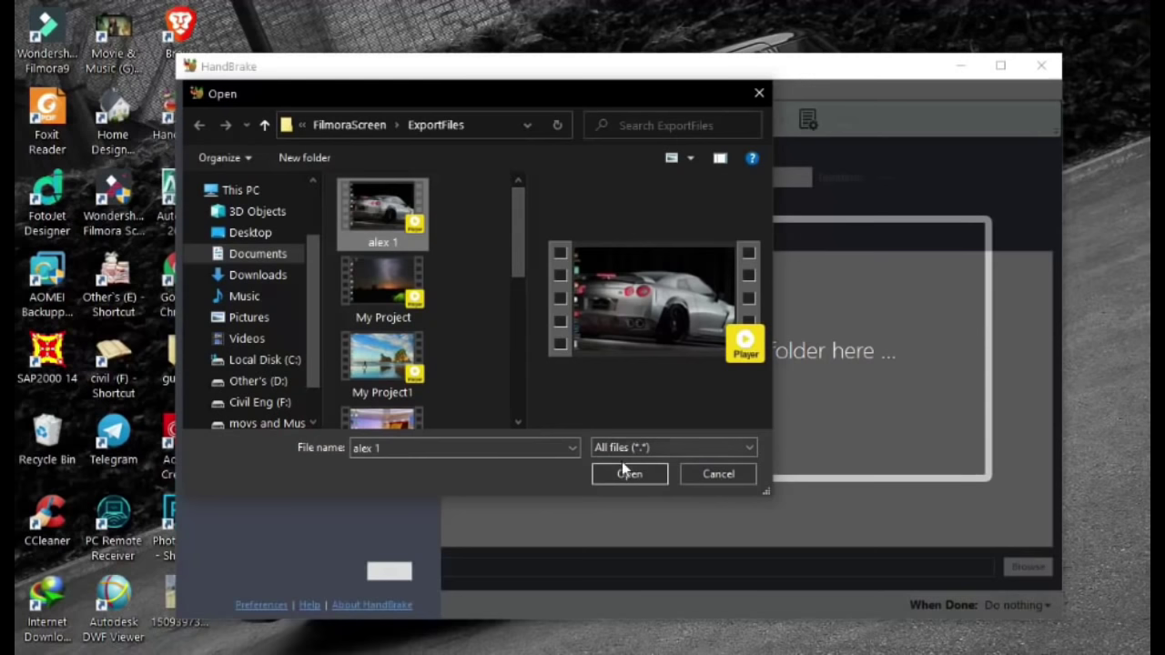
{"action": "left_click", "coordinate": [389, 314]}
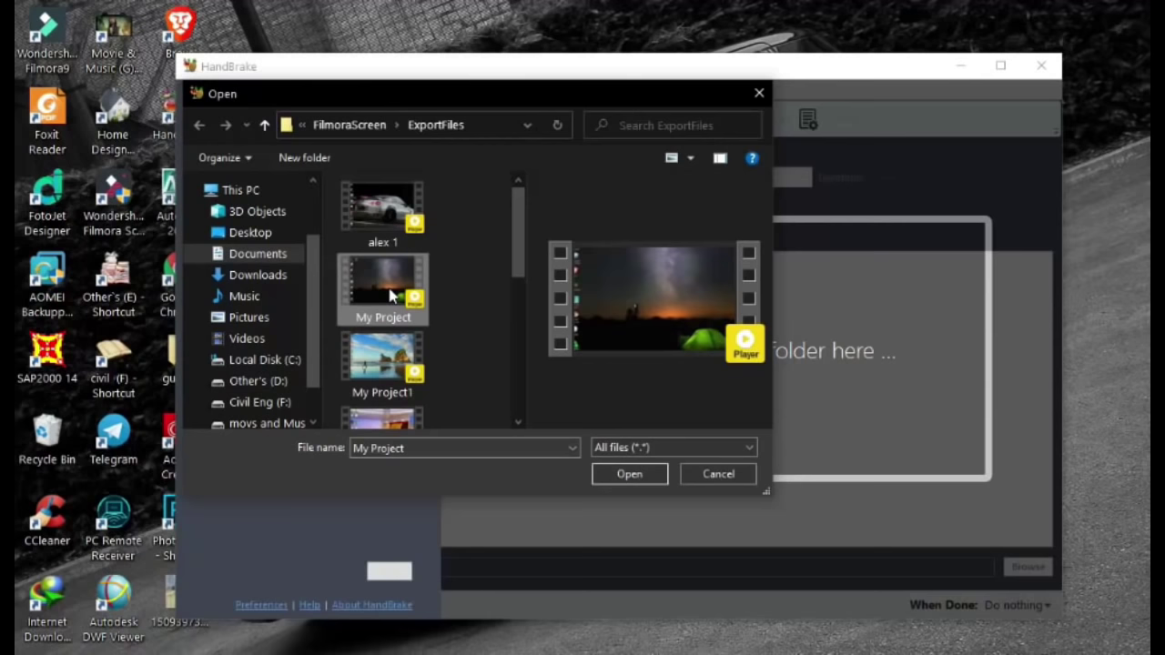
{"action": "mouse_move", "coordinate": [389, 297]}
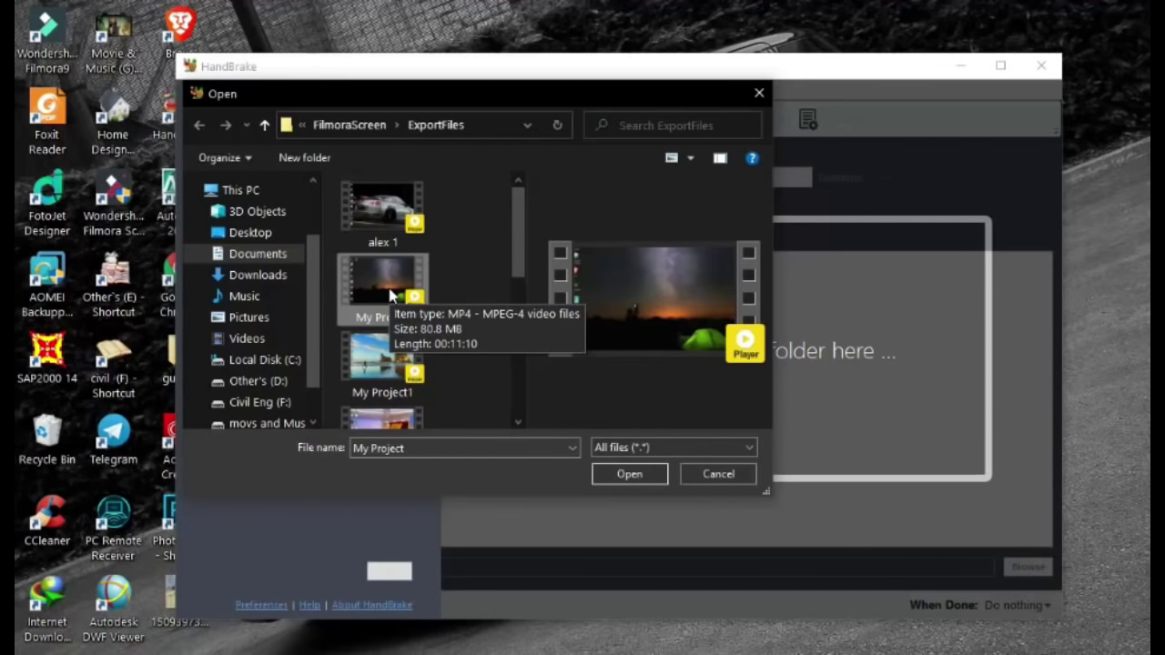
{"action": "left_click", "coordinate": [390, 239]}
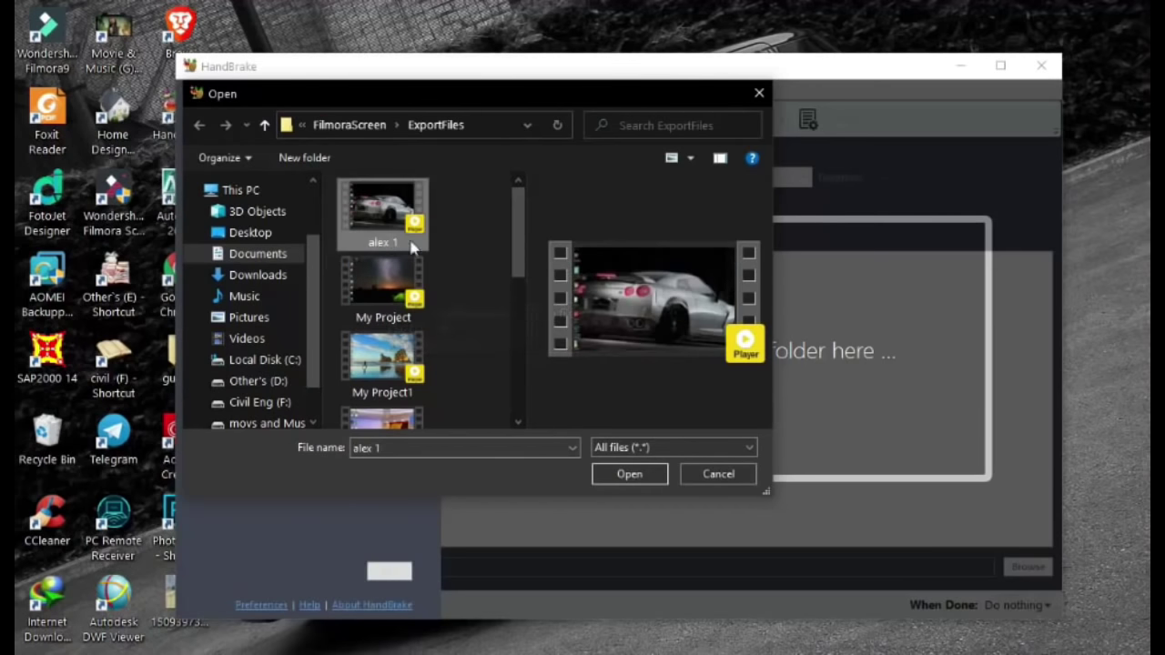
{"action": "key", "text": "XF86MonBrightnessDown"}
{"action": "left_click", "coordinate": [629, 475]}
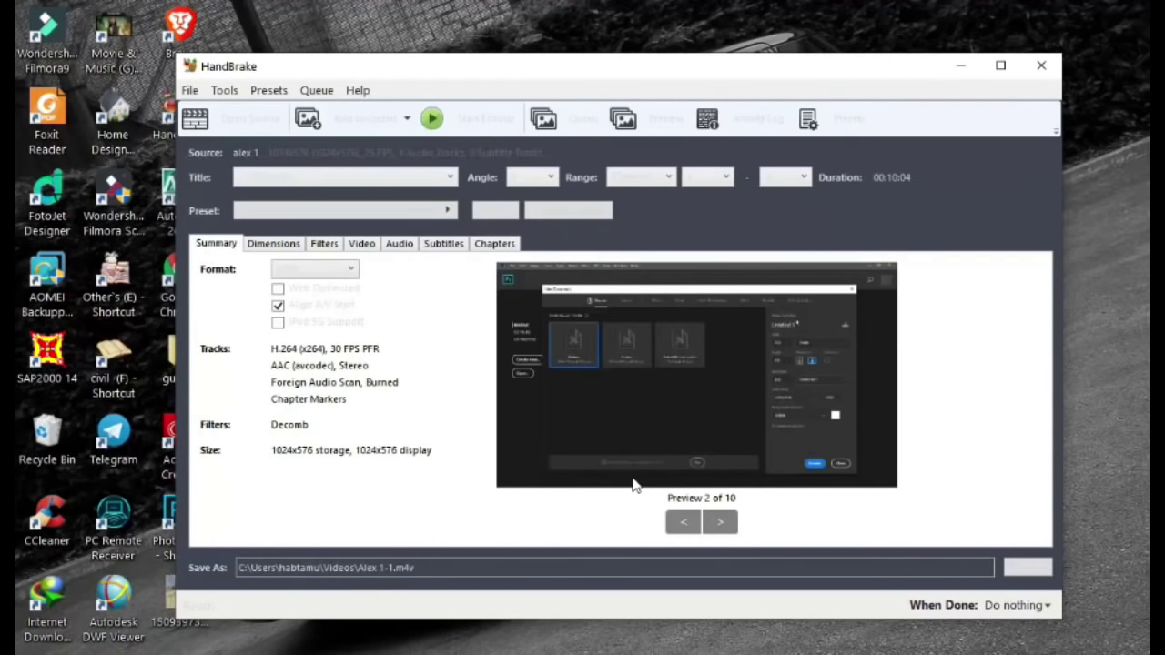
Advance the source preview to image 4 of 10, and close HandBrake
{"action": "left_click", "coordinate": [716, 526]}
{"action": "left_click", "coordinate": [713, 526]}
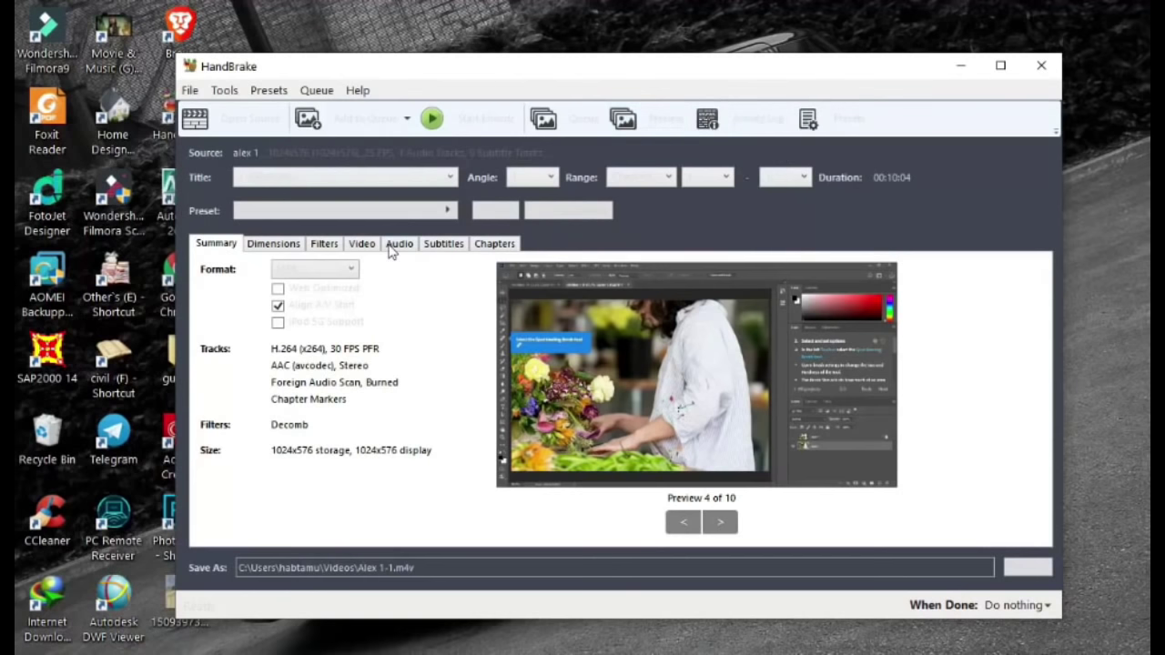
{"action": "left_click", "coordinate": [225, 121]}
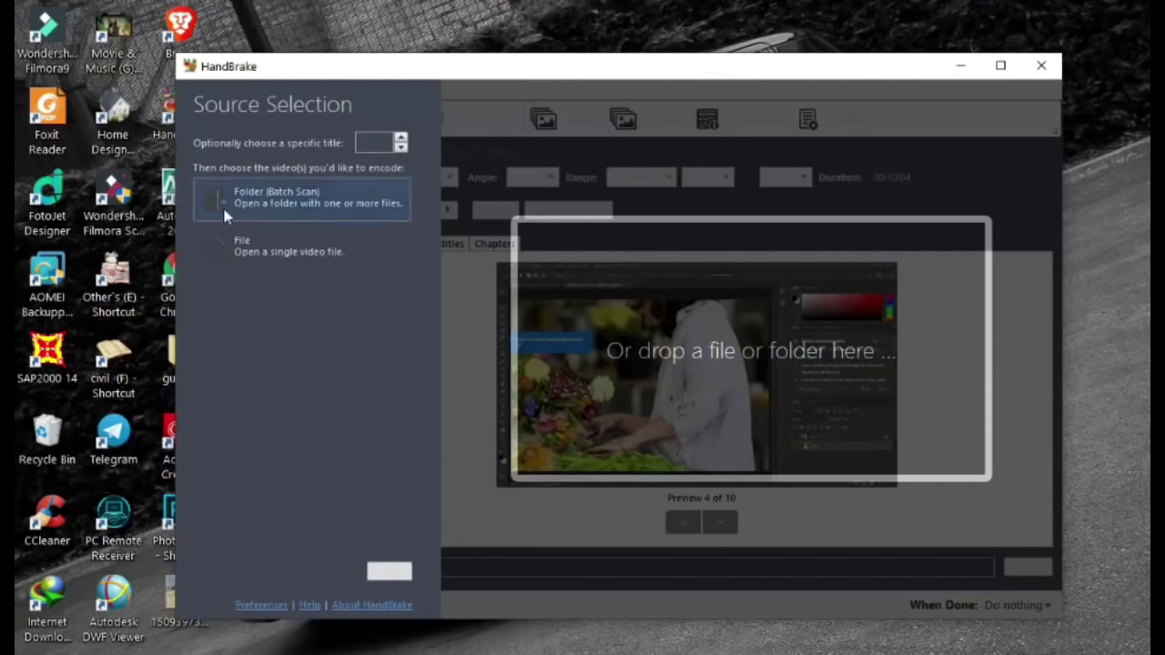
{"action": "left_click", "coordinate": [1051, 68]}
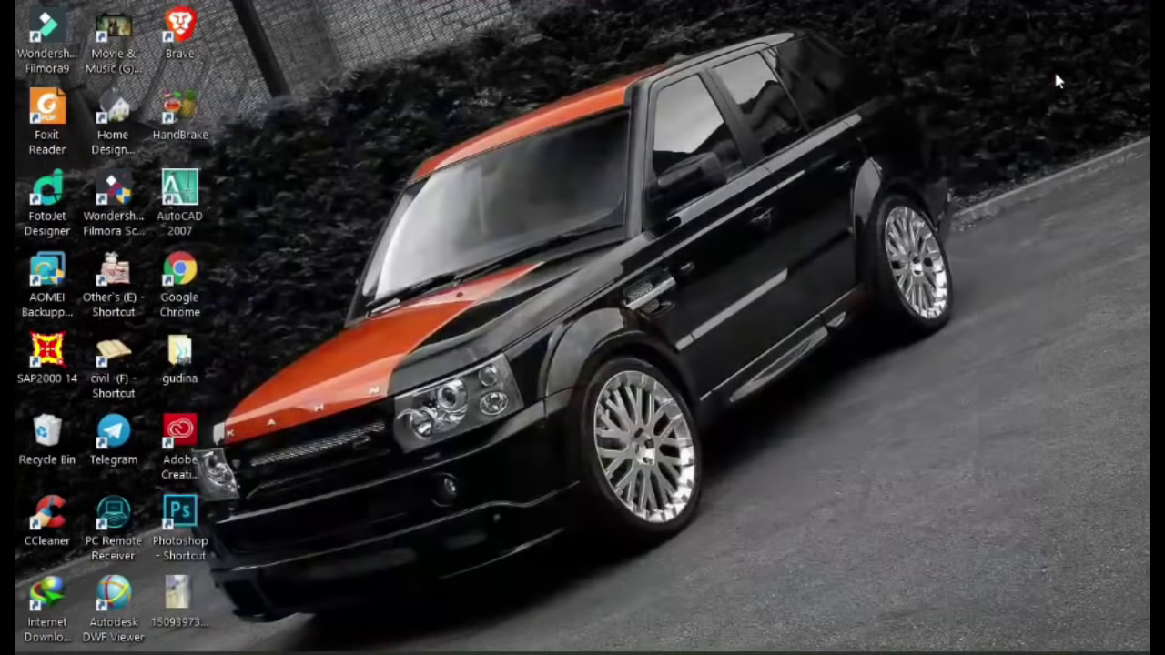
Relaunch HandBrake and load the single video file alex 1 from the ExportFiles folder as the source
{"action": "left_click", "coordinate": [197, 125]}
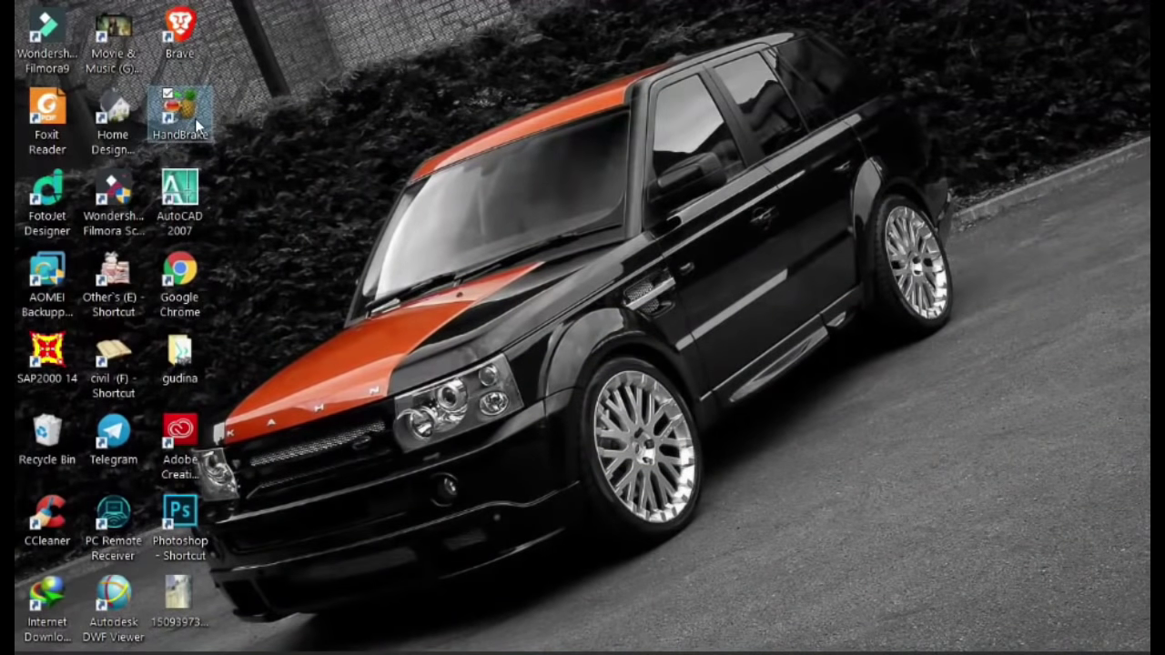
{"action": "right_click", "coordinate": [505, 198]}
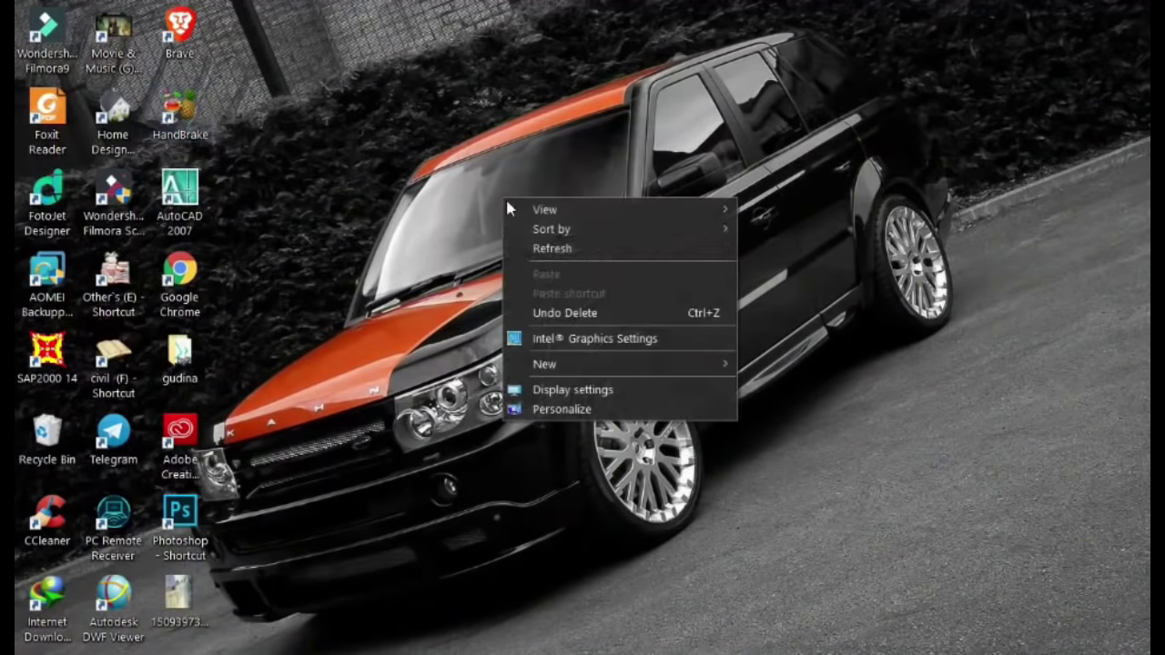
{"action": "left_click", "coordinate": [514, 245]}
{"action": "right_click", "coordinate": [551, 242]}
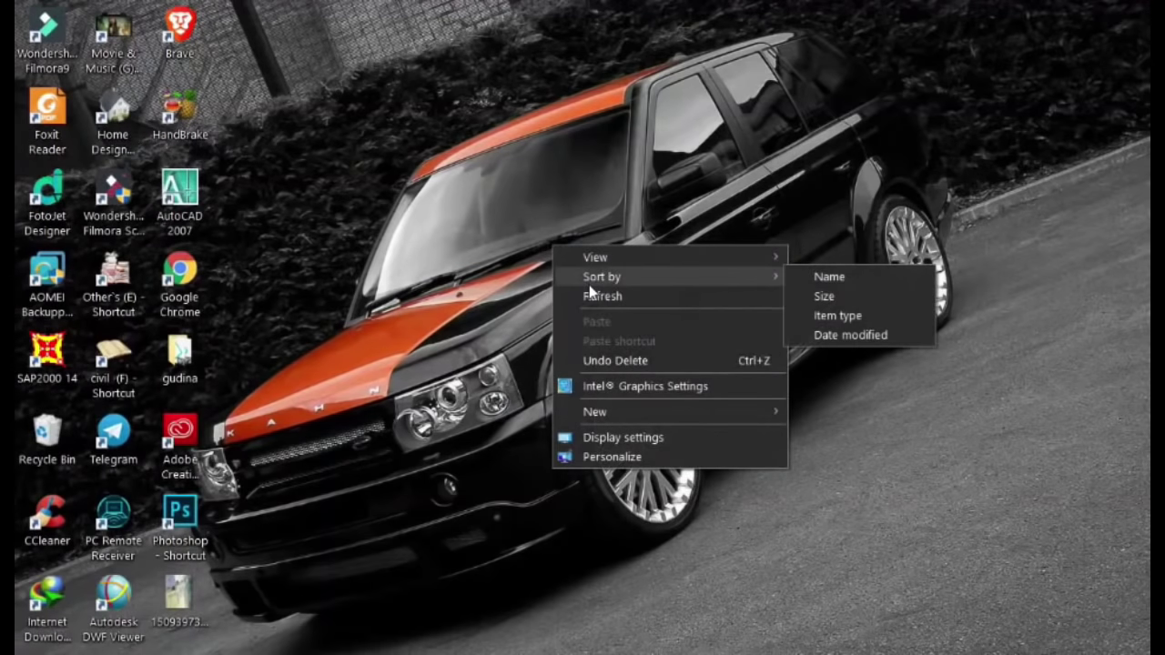
{"action": "left_click", "coordinate": [596, 295]}
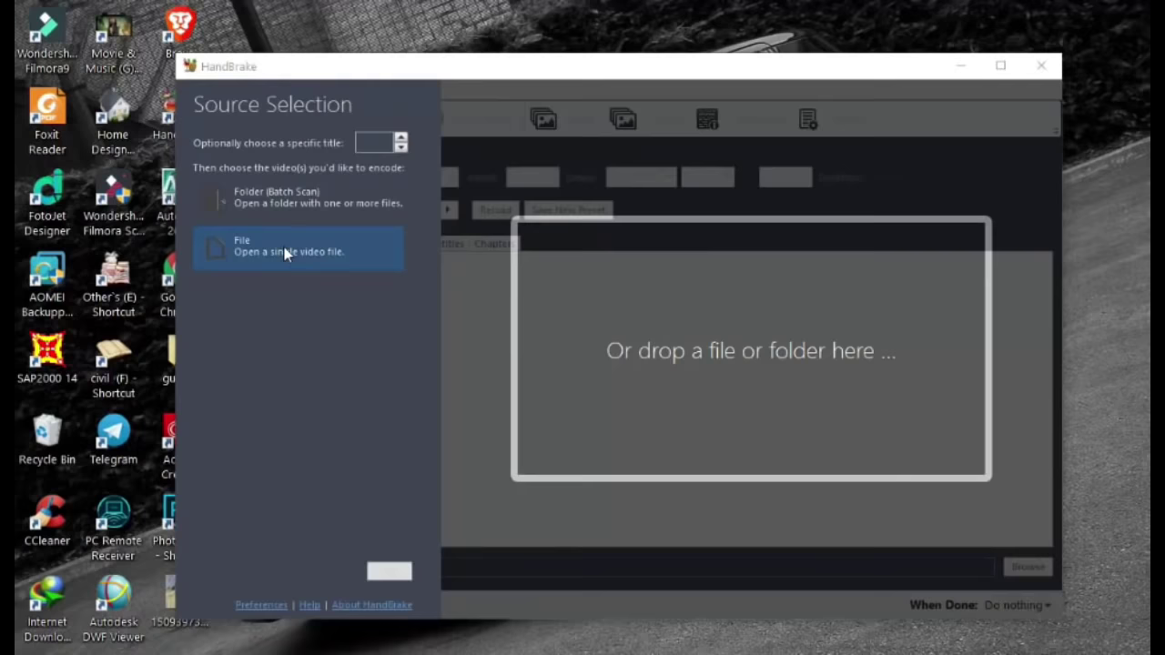
{"action": "left_click", "coordinate": [285, 254]}
{"action": "left_click", "coordinate": [368, 239]}
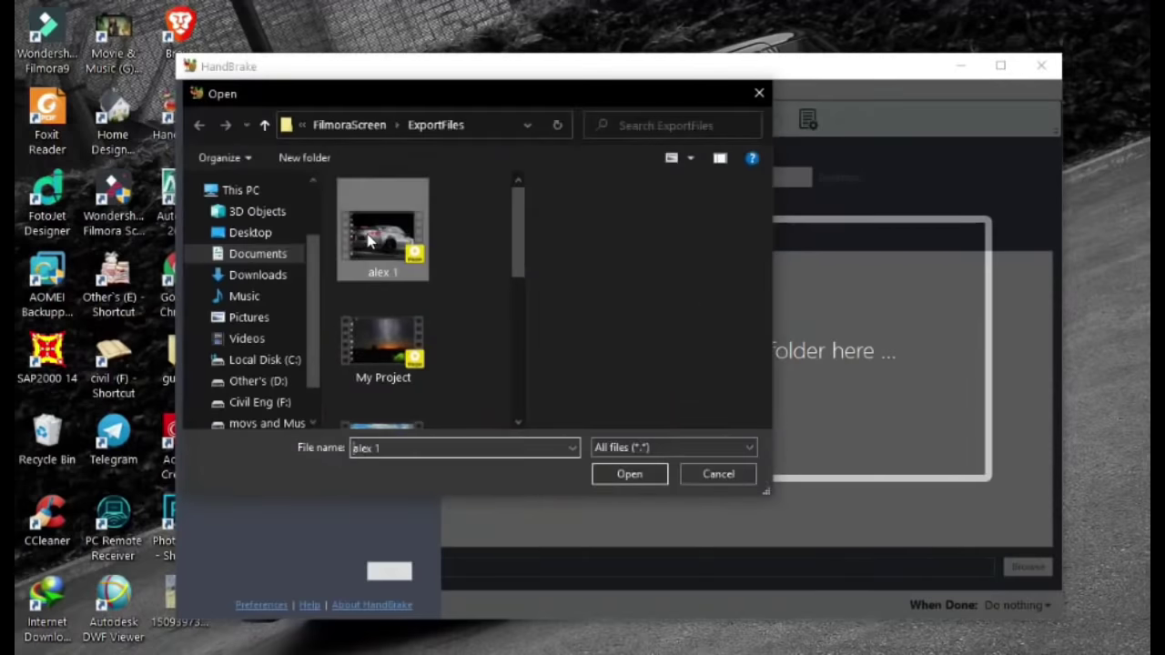
{"action": "left_click", "coordinate": [637, 473]}
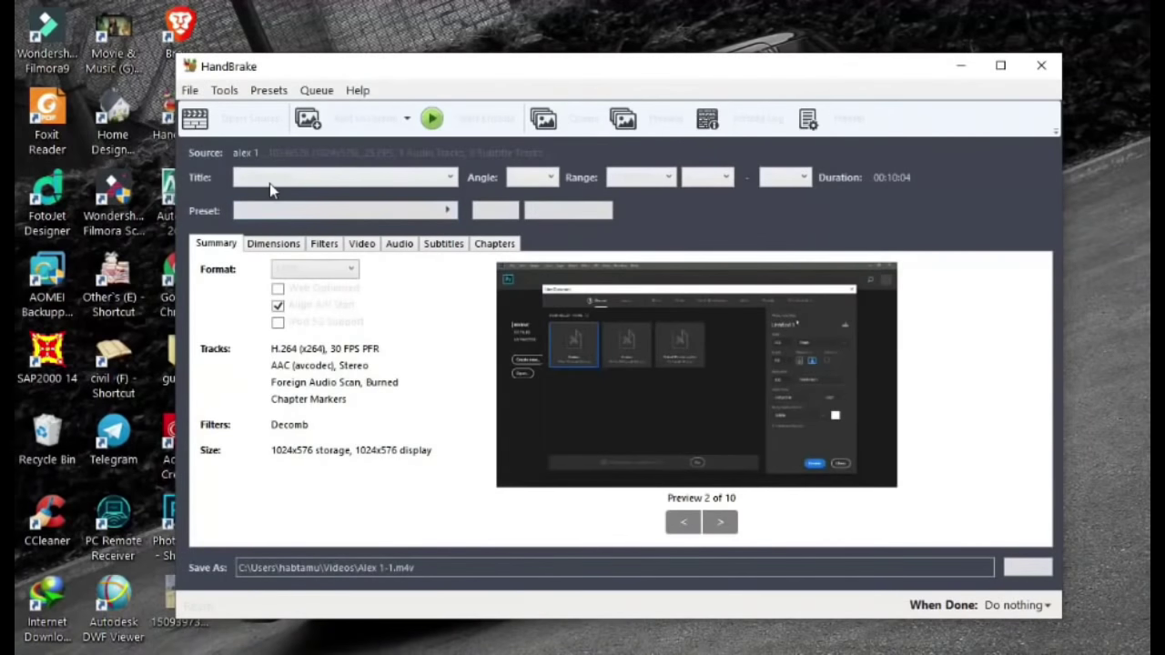
Examine the choices offered for the source's title, angle and range
{"action": "left_click", "coordinate": [272, 180]}
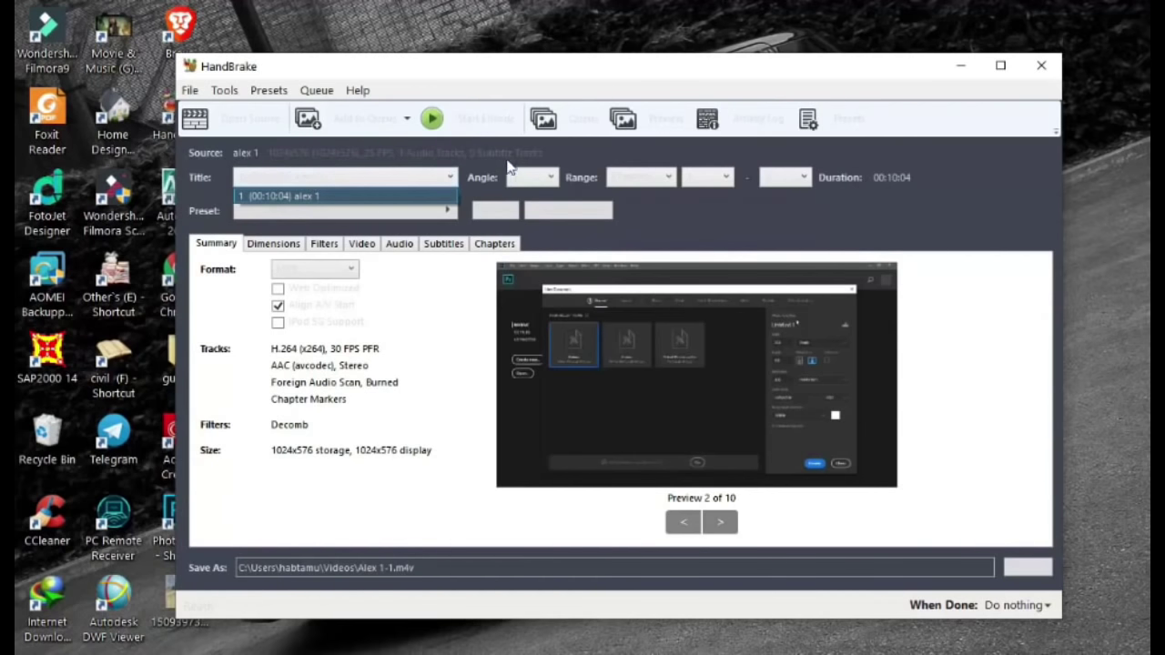
{"action": "left_click", "coordinate": [544, 177]}
{"action": "left_click", "coordinate": [544, 177]}
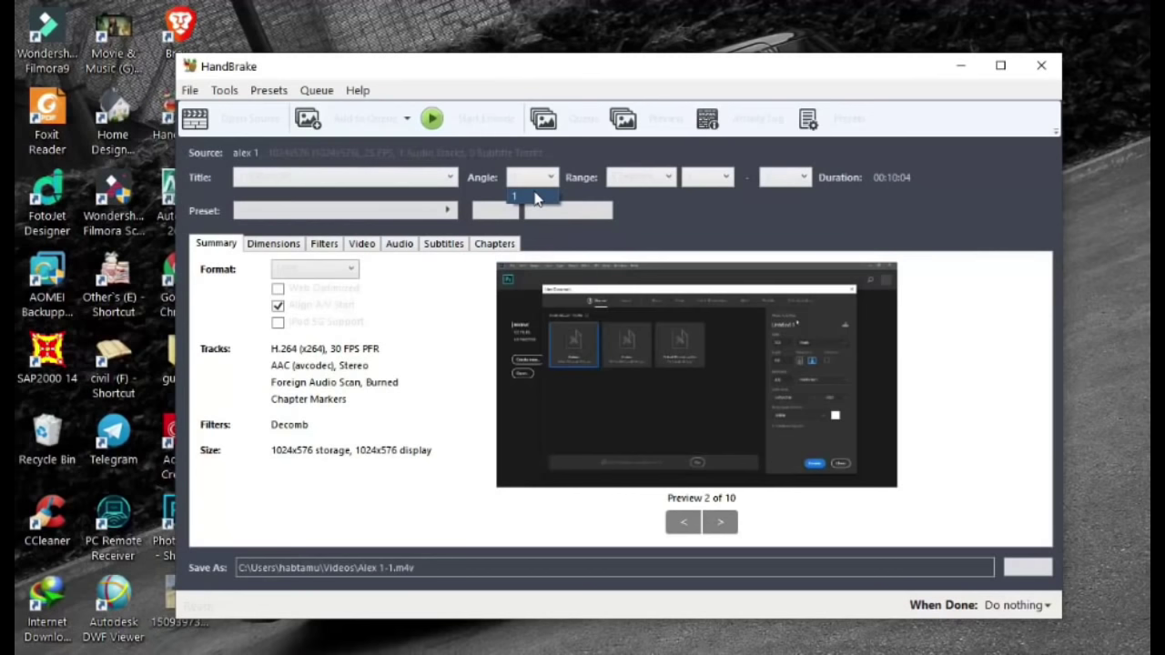
{"action": "left_click", "coordinate": [673, 180]}
{"action": "left_click", "coordinate": [673, 179]}
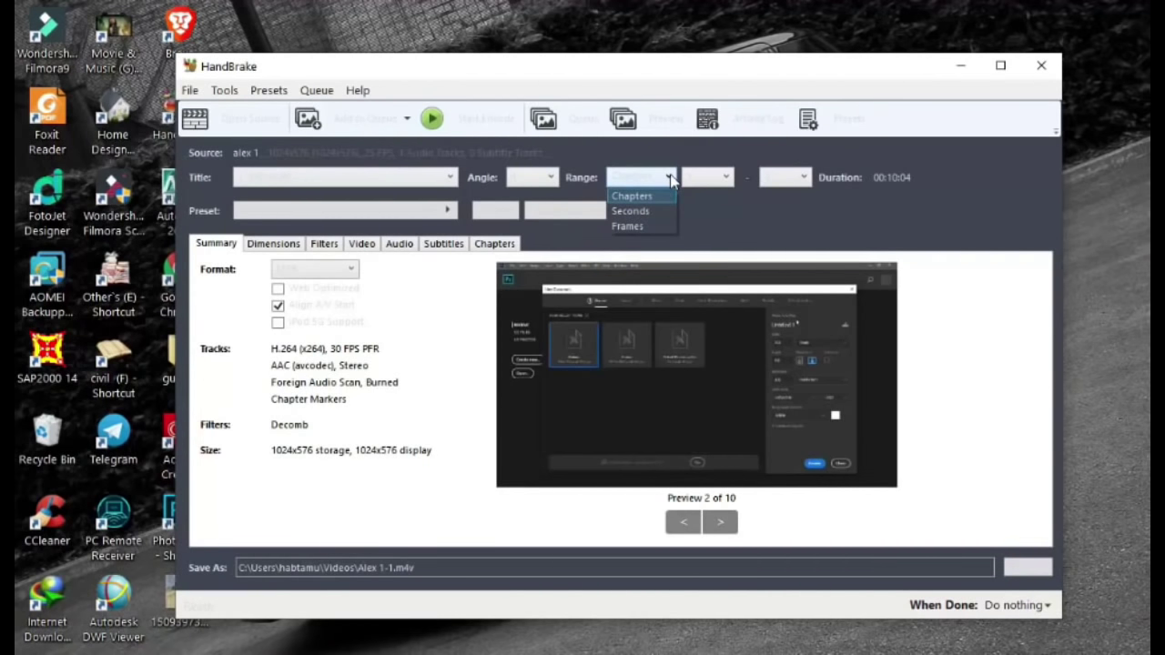
{"action": "left_click", "coordinate": [804, 181]}
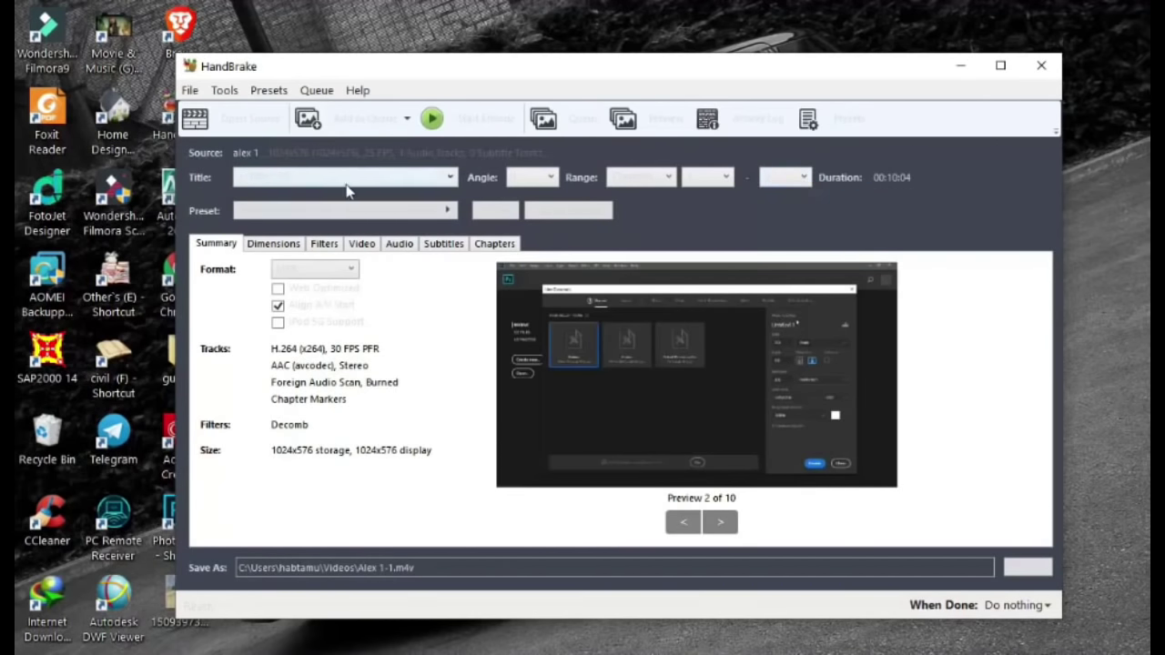
Examine the Web, Devices and Production presets, and turn off Align A/V Start
{"action": "left_click", "coordinate": [317, 219]}
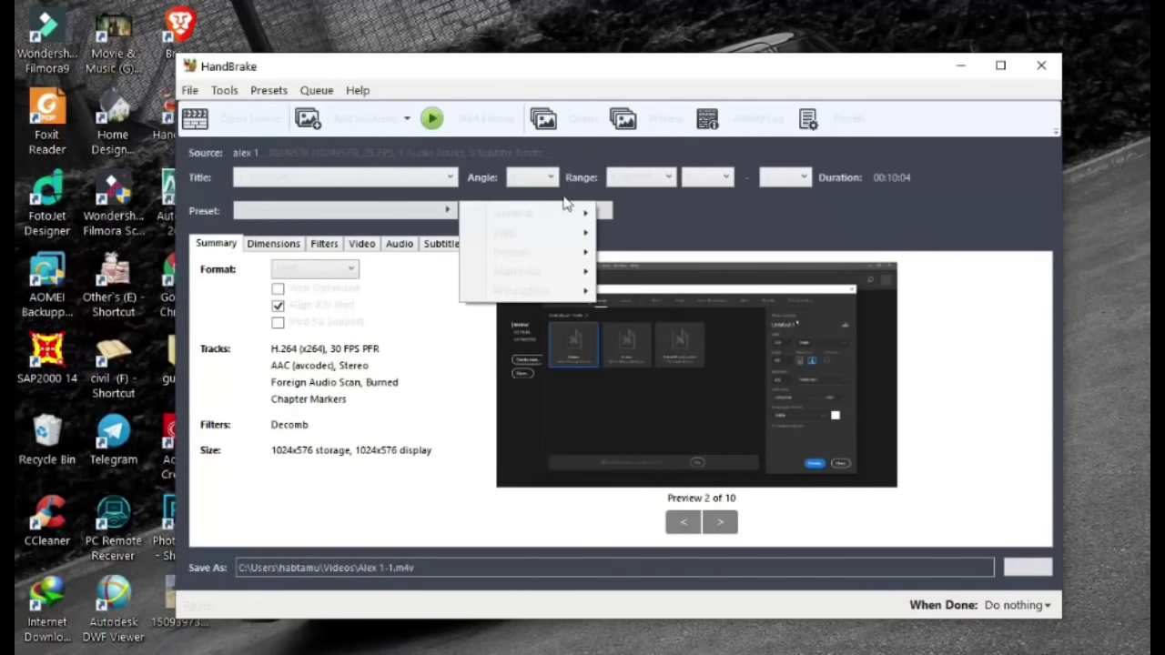
{"action": "mouse_move", "coordinate": [566, 220]}
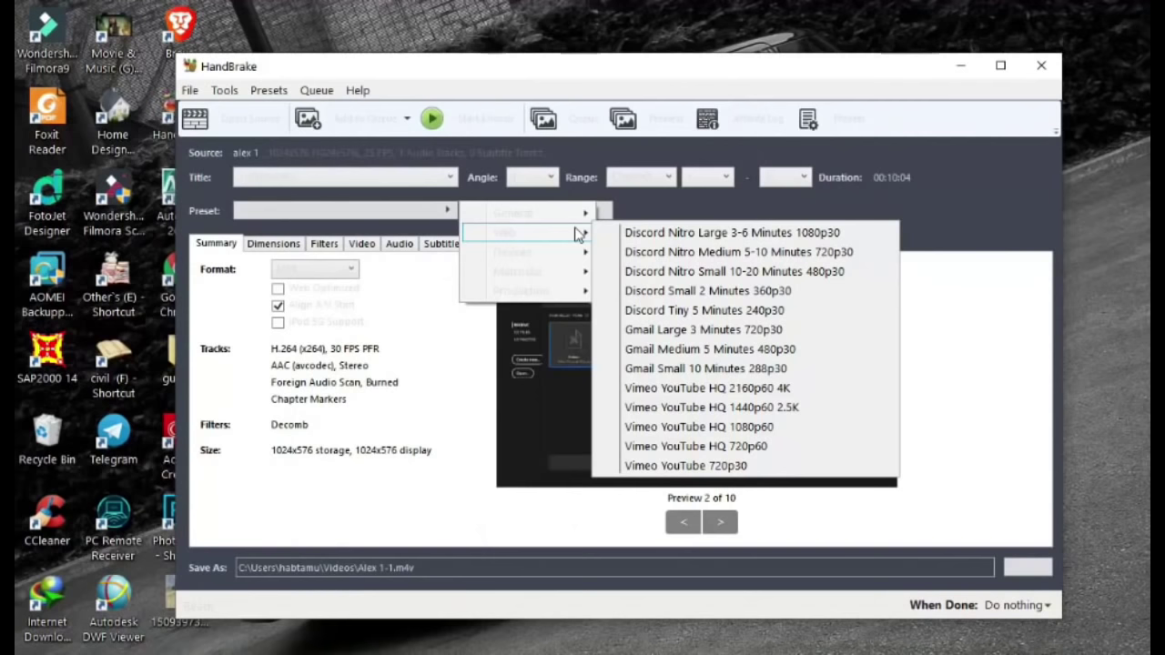
{"action": "mouse_move", "coordinate": [582, 253]}
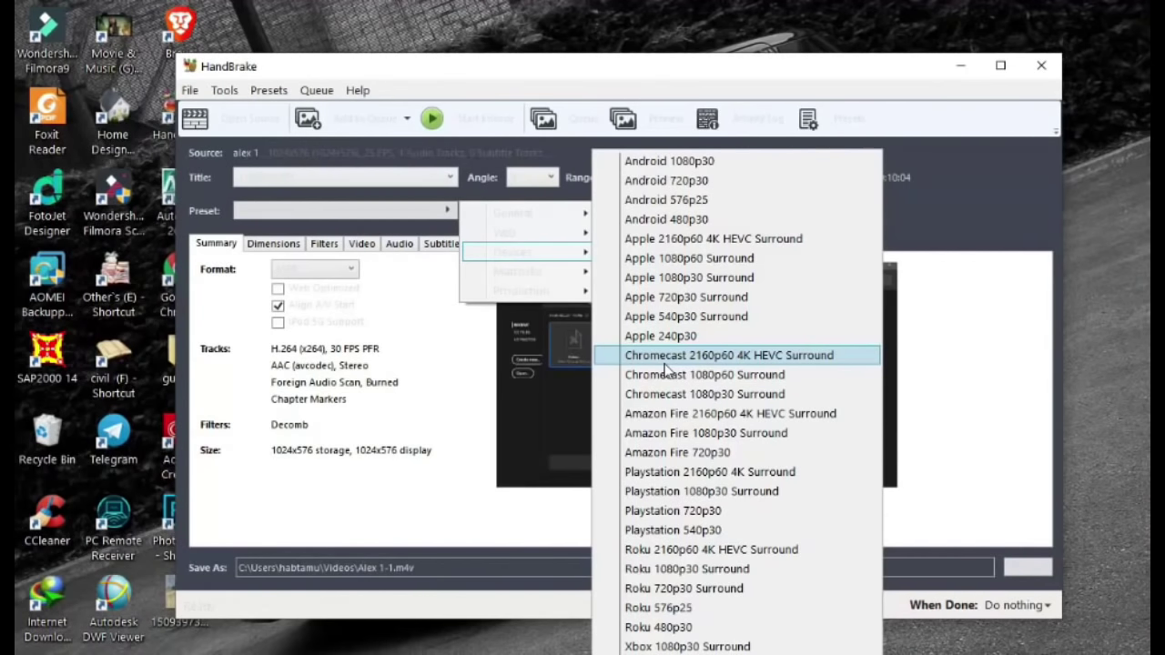
{"action": "mouse_move", "coordinate": [568, 273]}
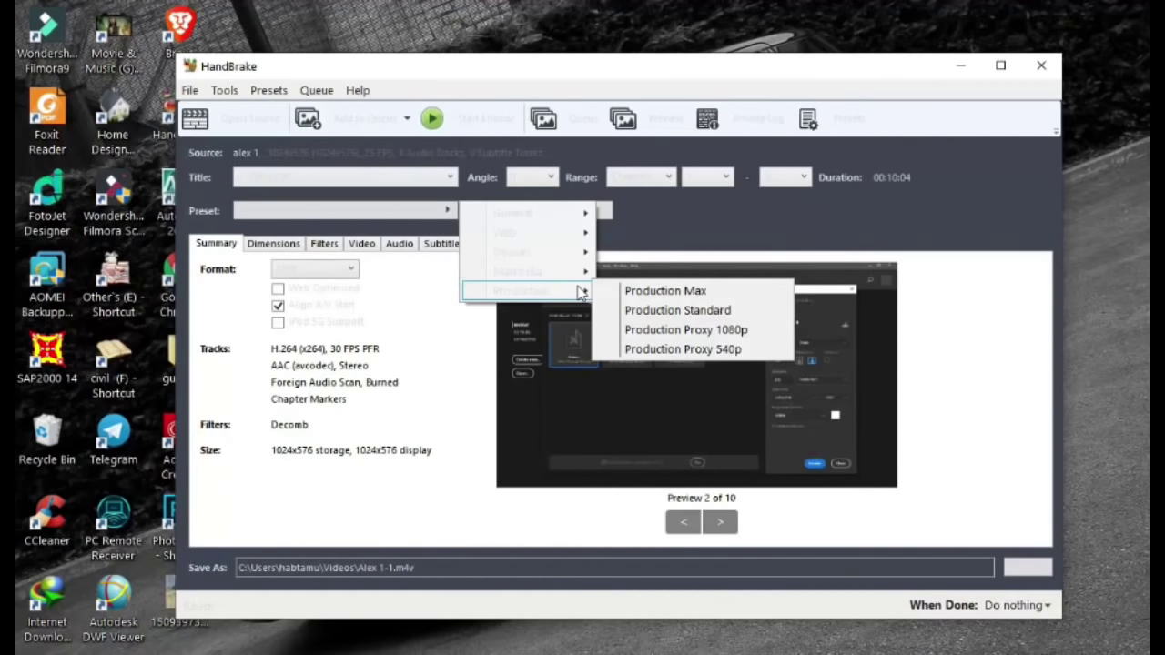
{"action": "left_click", "coordinate": [428, 299]}
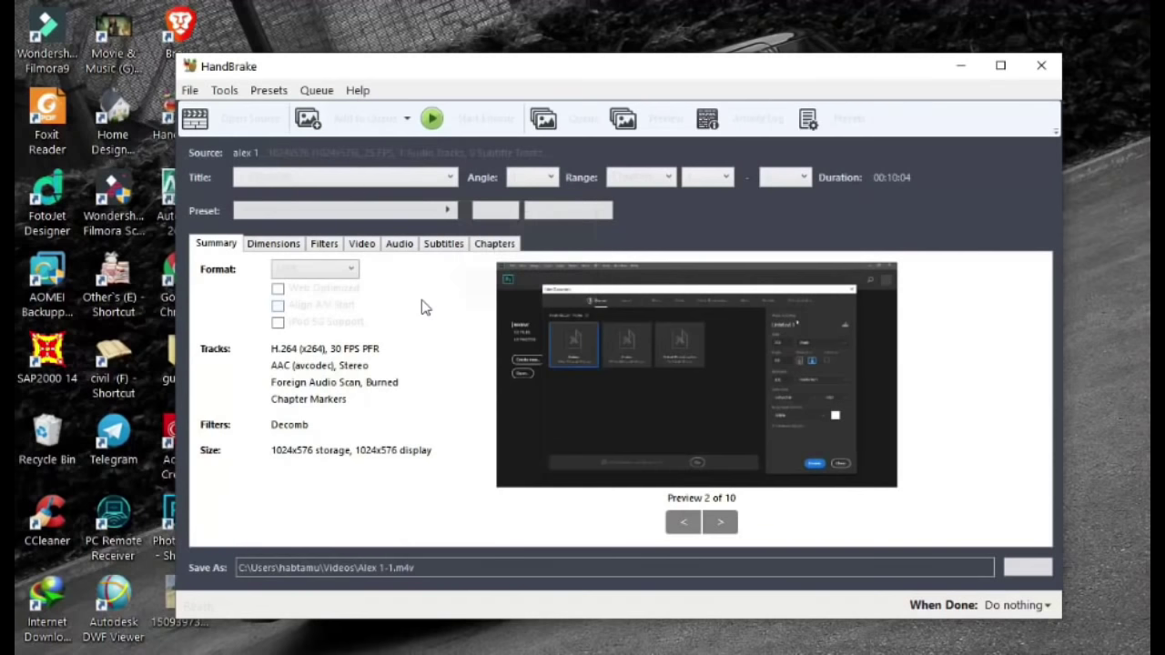
Examine the available output container formats for the video in the summary settings
{"action": "left_click", "coordinate": [260, 245]}
{"action": "left_click", "coordinate": [230, 248]}
{"action": "left_click", "coordinate": [319, 271]}
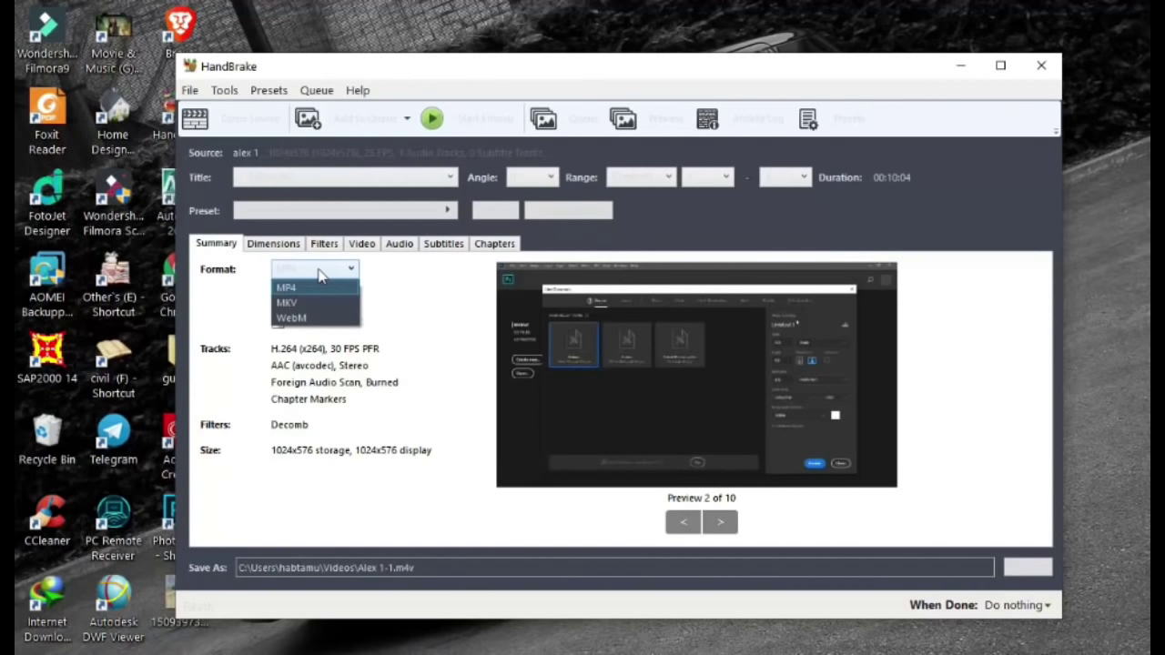
{"action": "left_click", "coordinate": [318, 273]}
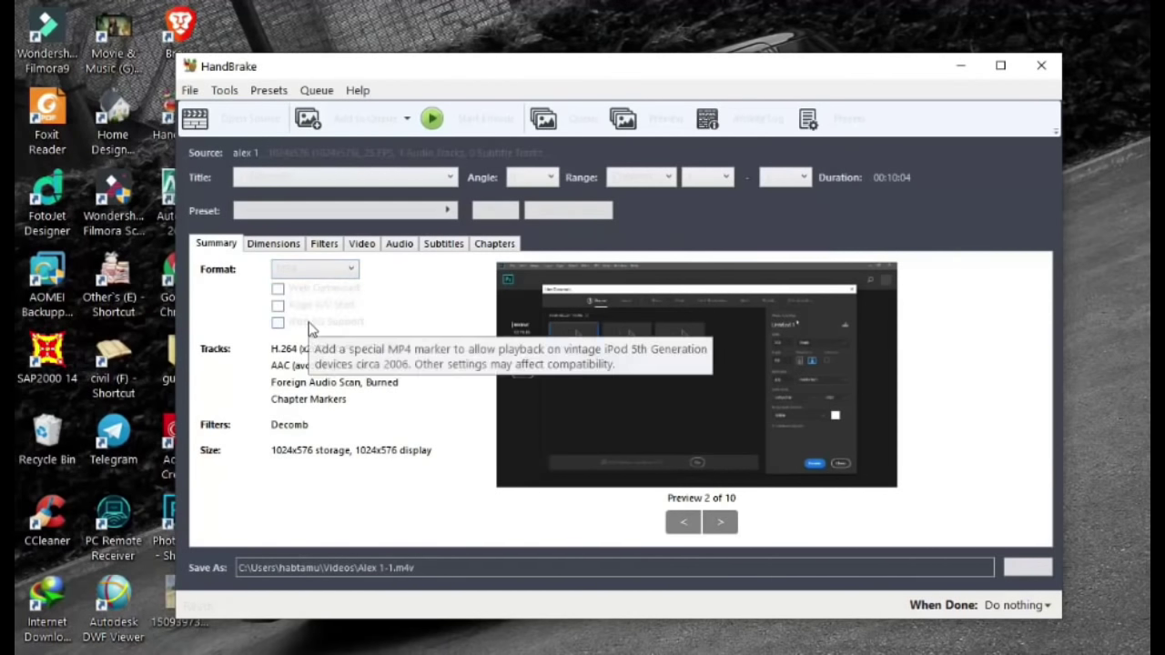
{"action": "left_click", "coordinate": [290, 271]}
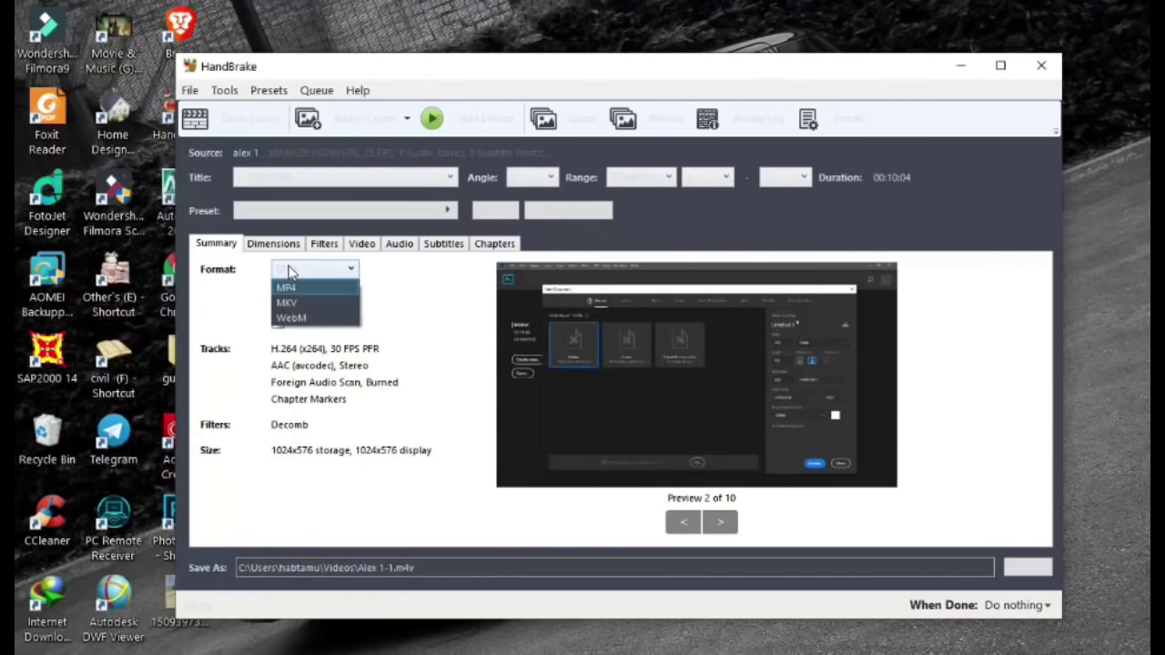
{"action": "left_click", "coordinate": [279, 252]}
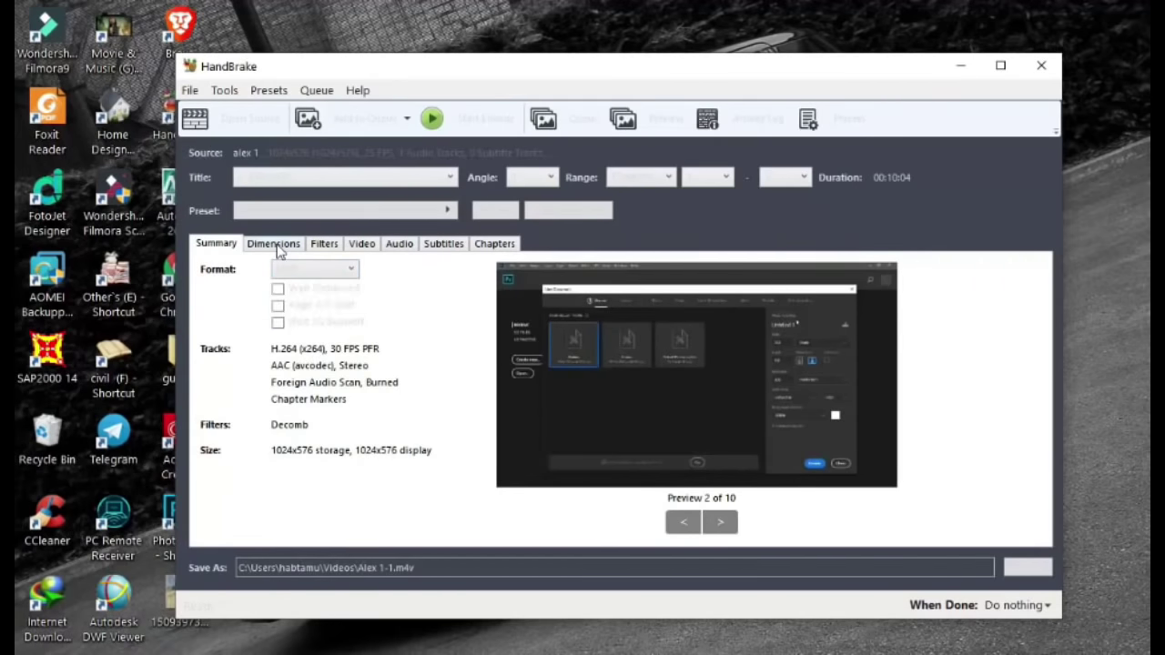
Examine the width and height fields in the output dimension settings
{"action": "left_click", "coordinate": [277, 246]}
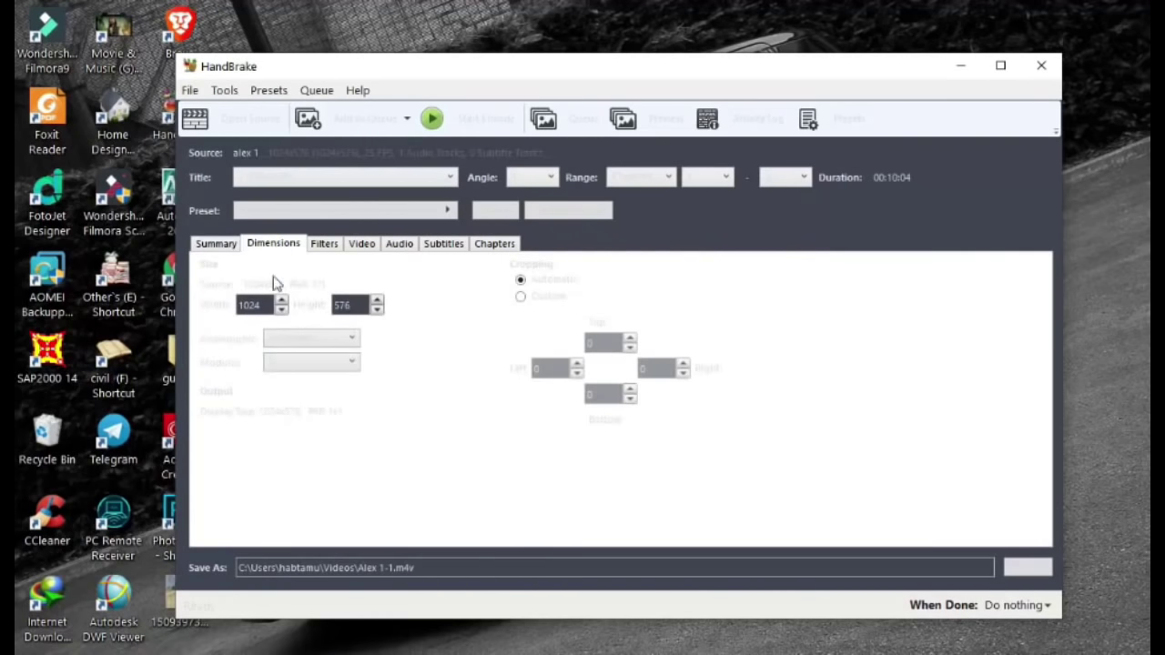
{"action": "double_click", "coordinate": [261, 309]}
{"action": "double_click", "coordinate": [356, 300]}
{"action": "double_click", "coordinate": [263, 307]}
{"action": "double_click", "coordinate": [354, 304]}
{"action": "double_click", "coordinate": [251, 302]}
Examine the Detelecine filter choices and the available video codecs
{"action": "left_click", "coordinate": [325, 244]}
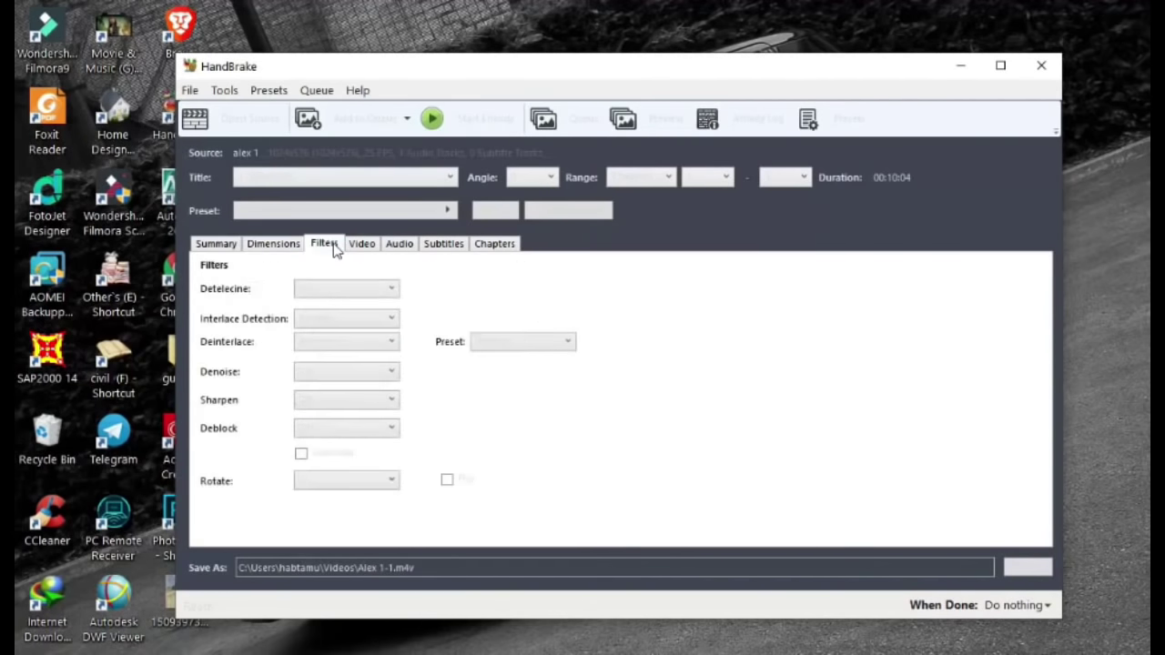
{"action": "left_click", "coordinate": [354, 290]}
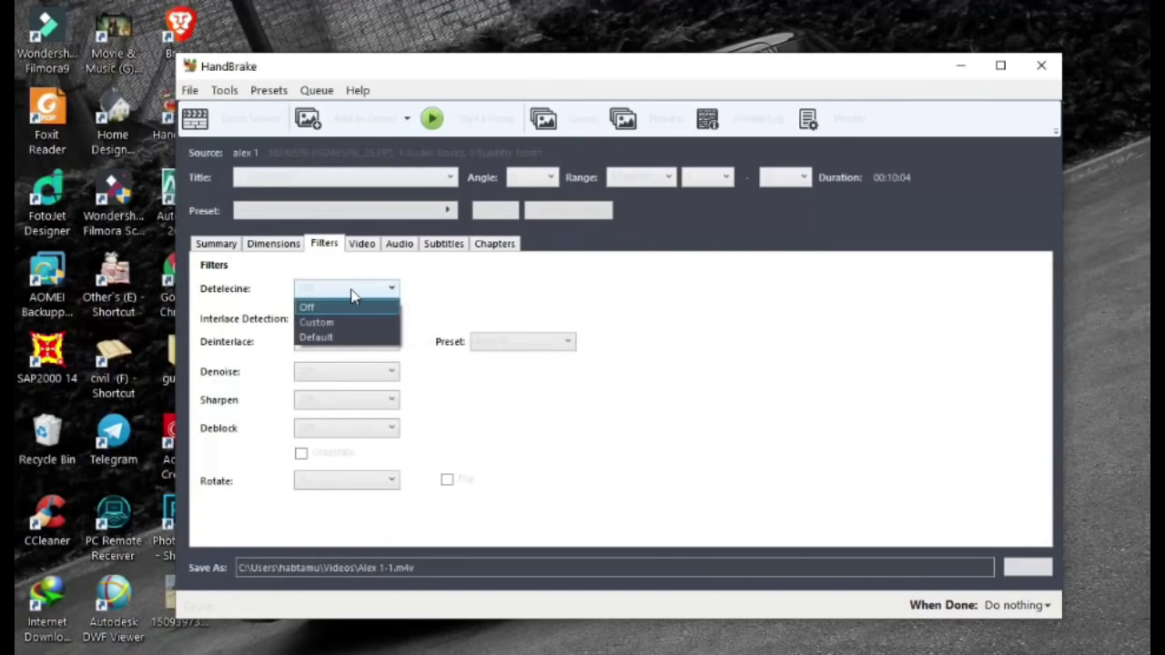
{"action": "left_click", "coordinate": [353, 293]}
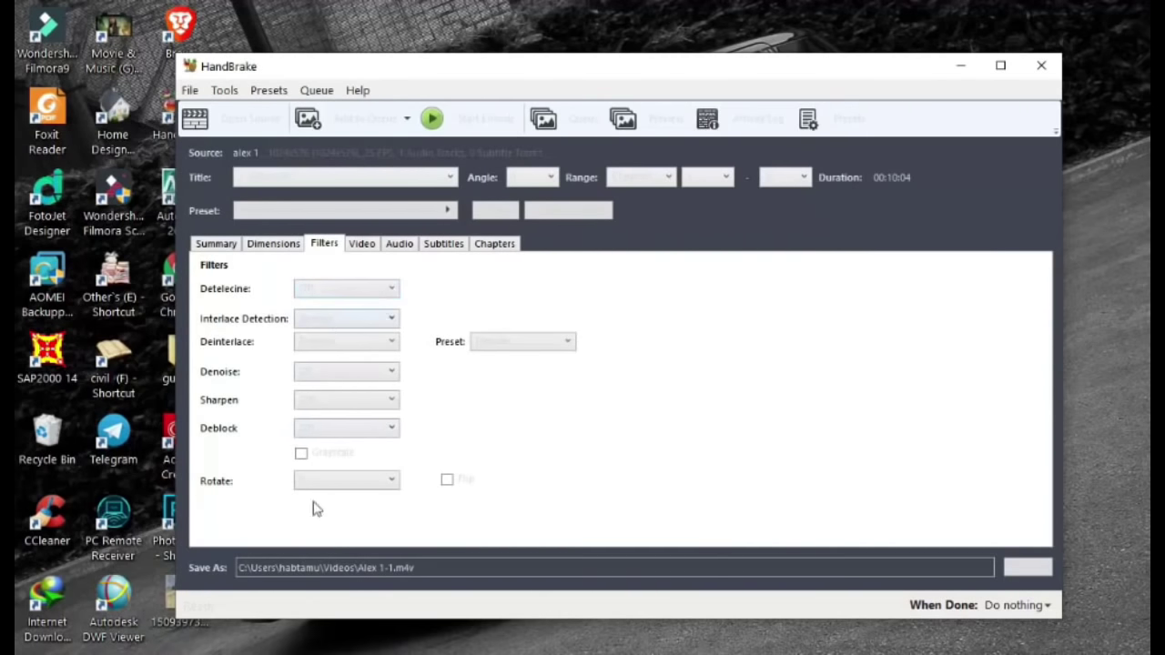
{"action": "left_click", "coordinate": [355, 251]}
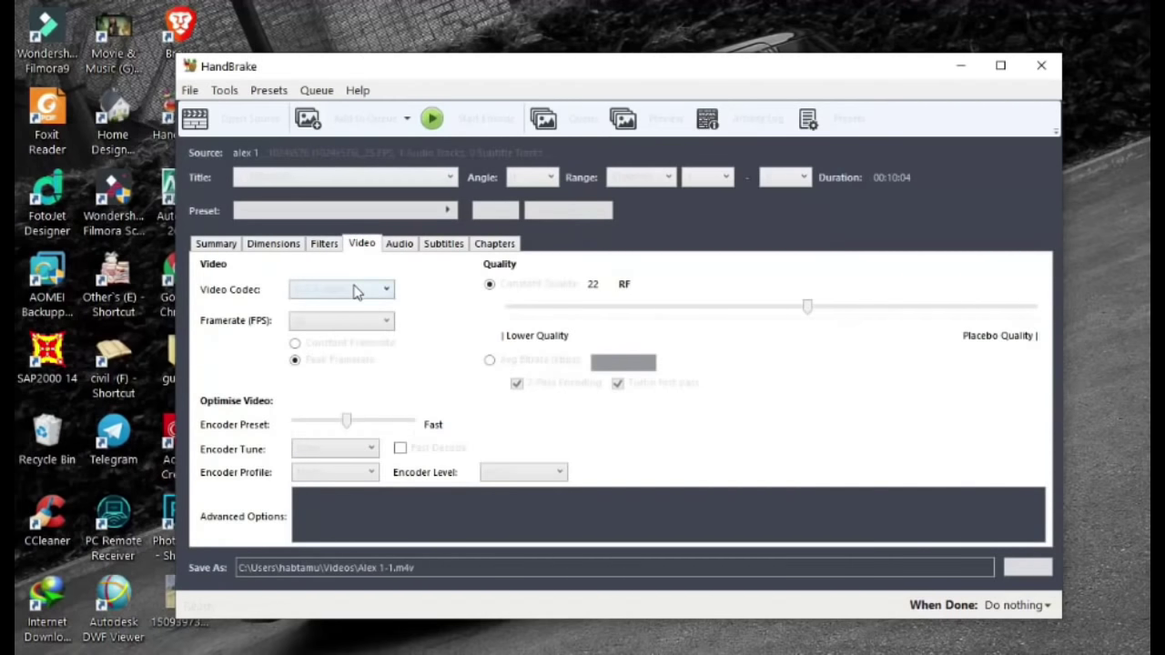
{"action": "left_click", "coordinate": [355, 290]}
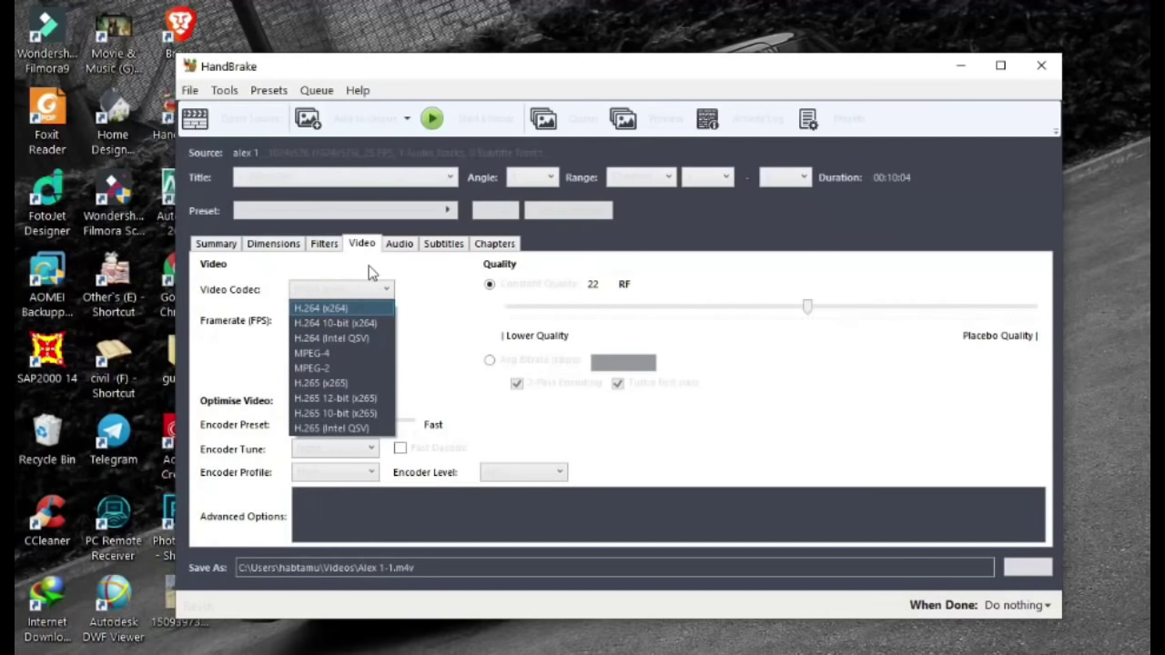
{"action": "left_click", "coordinate": [369, 271]}
Look through the available frame rates and set the video's framerate to Same as source
{"action": "left_click", "coordinate": [355, 323]}
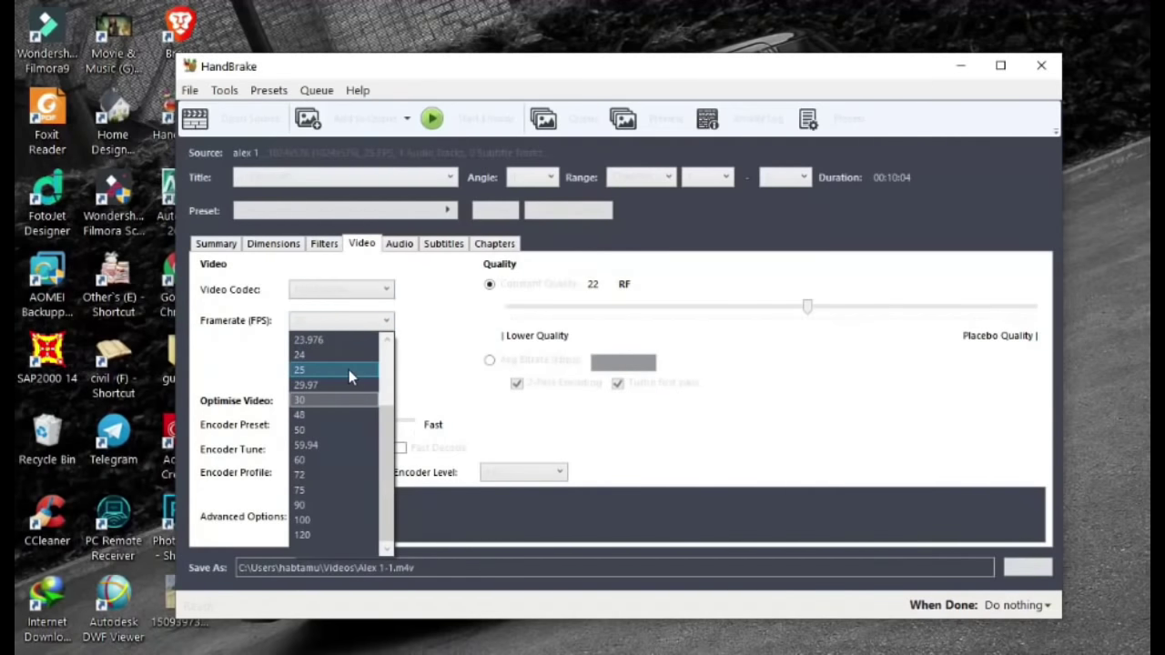
{"action": "scroll", "coordinate": [349, 370], "scroll_direction": "up", "scroll_amount": 2}
{"action": "scroll", "coordinate": [346, 419], "scroll_direction": "down", "scroll_amount": 2}
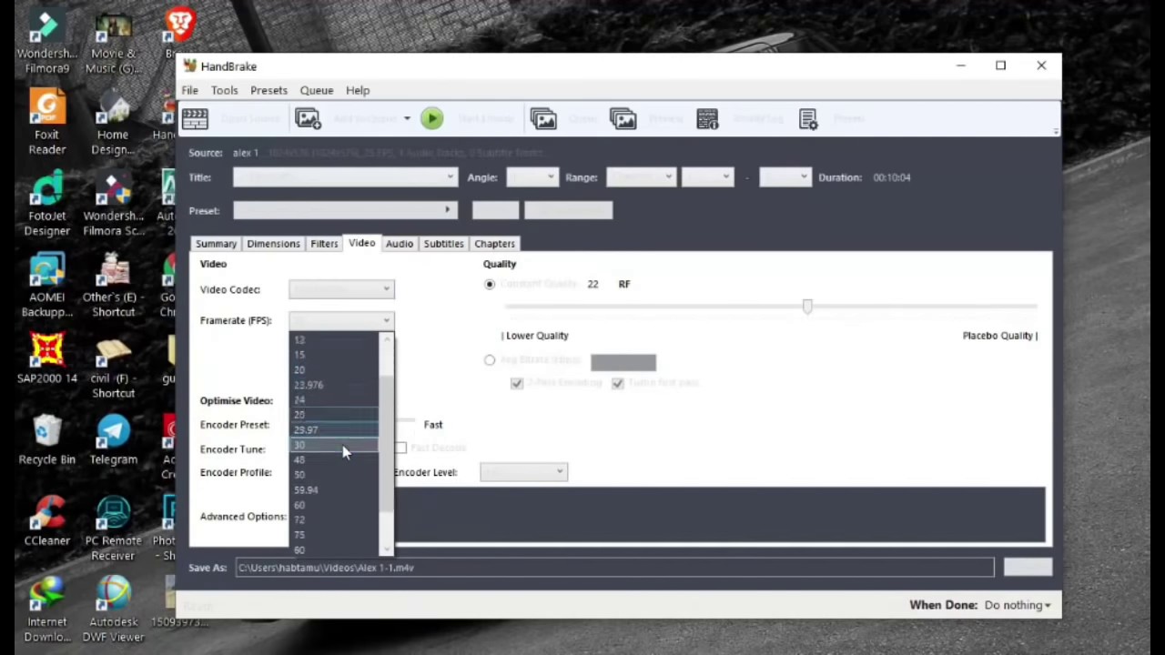
{"action": "scroll", "coordinate": [344, 451], "scroll_direction": "up", "scroll_amount": 2}
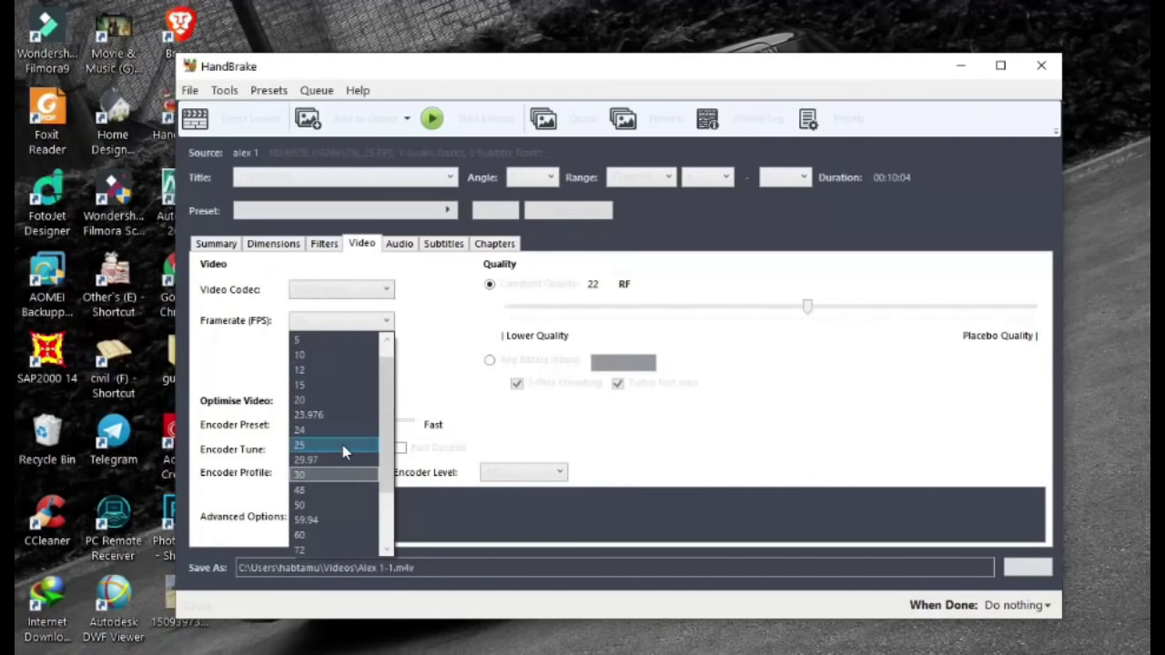
{"action": "scroll", "coordinate": [344, 387], "scroll_direction": "up", "scroll_amount": 1}
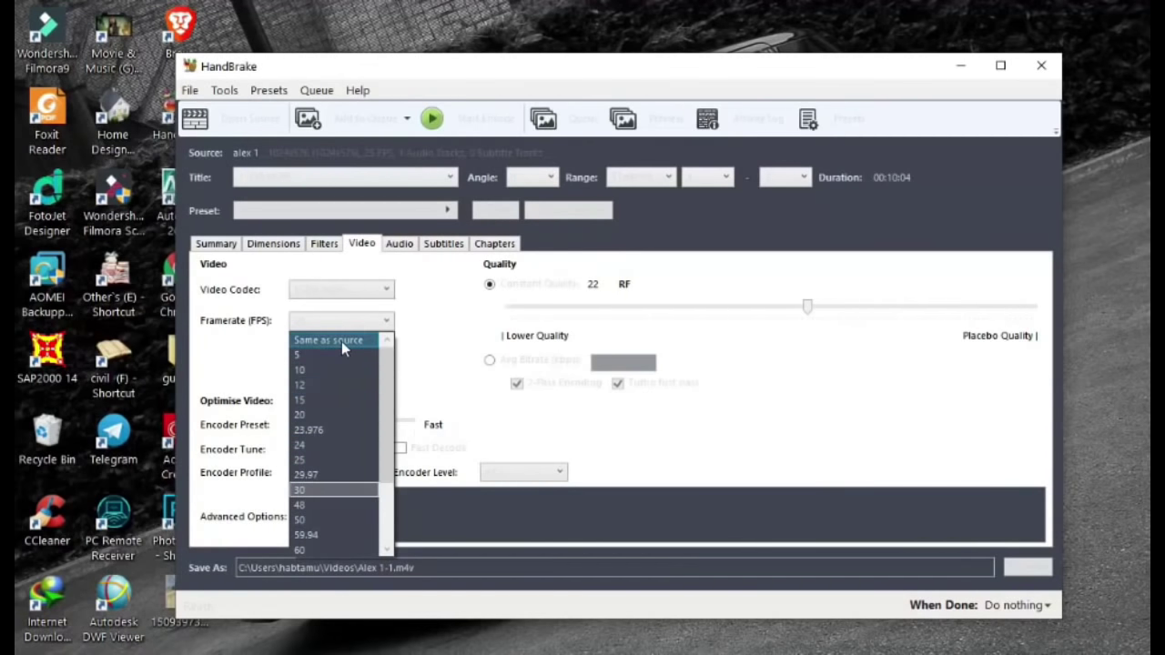
{"action": "left_click", "coordinate": [341, 341]}
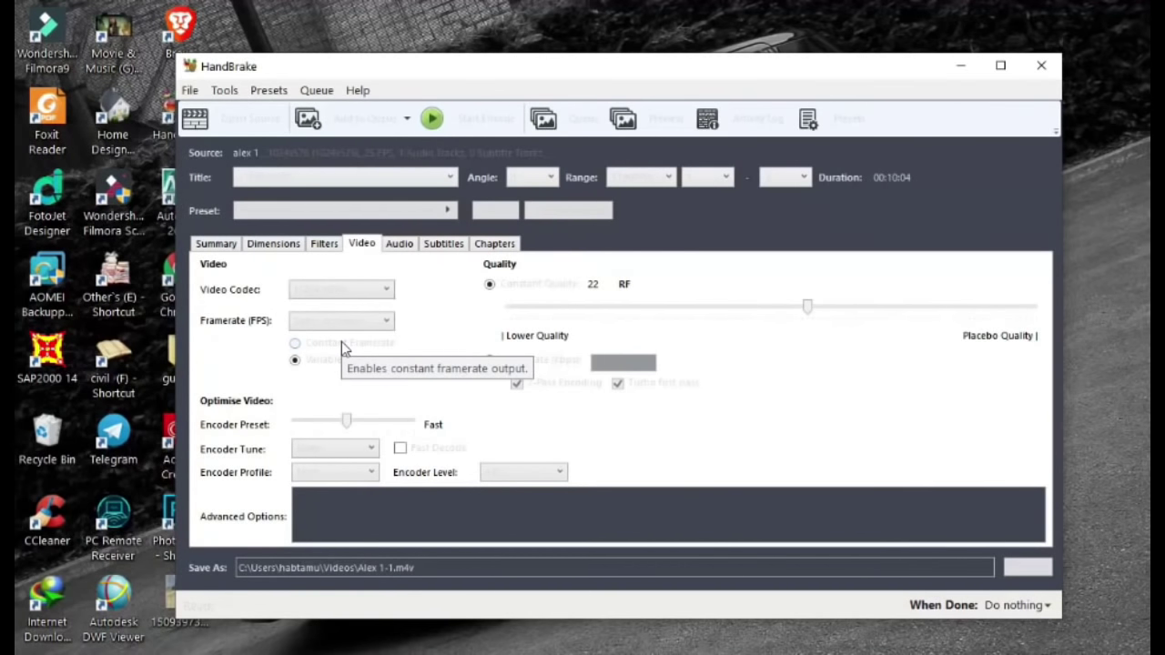
{"action": "left_click", "coordinate": [341, 321]}
{"action": "left_click", "coordinate": [341, 326]}
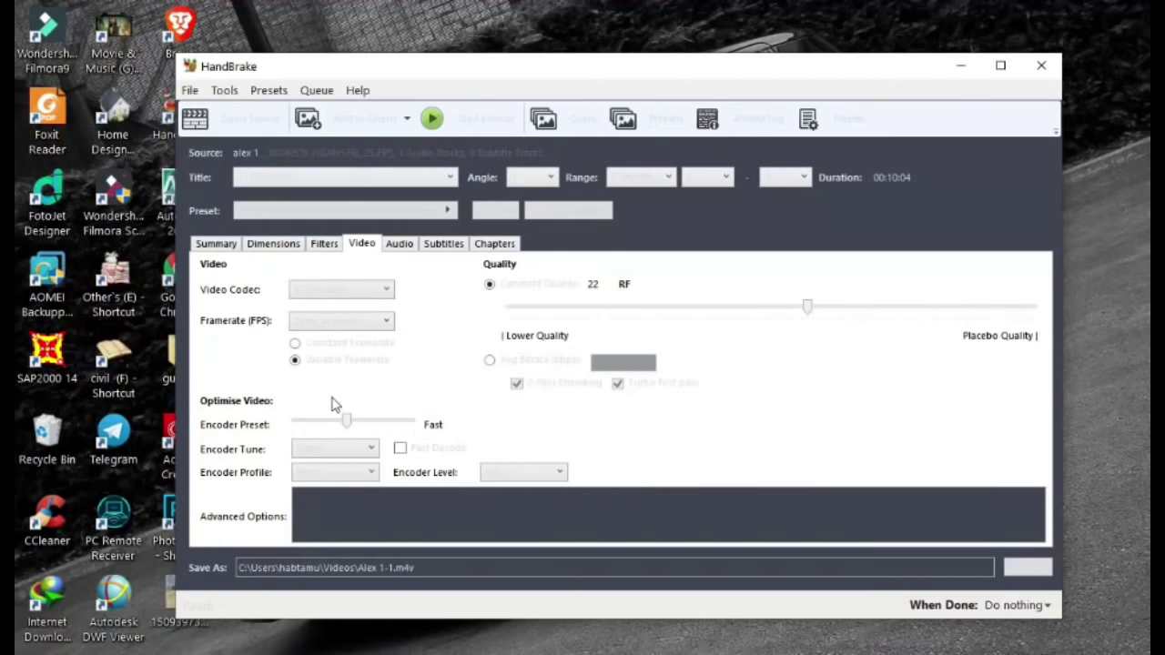
Set the video's encoder preset to Medium and the encoder tune to None
{"action": "left_click_drag", "start_coordinate": [347, 420], "coordinate": [361, 424]}
{"action": "left_click", "coordinate": [359, 455]}
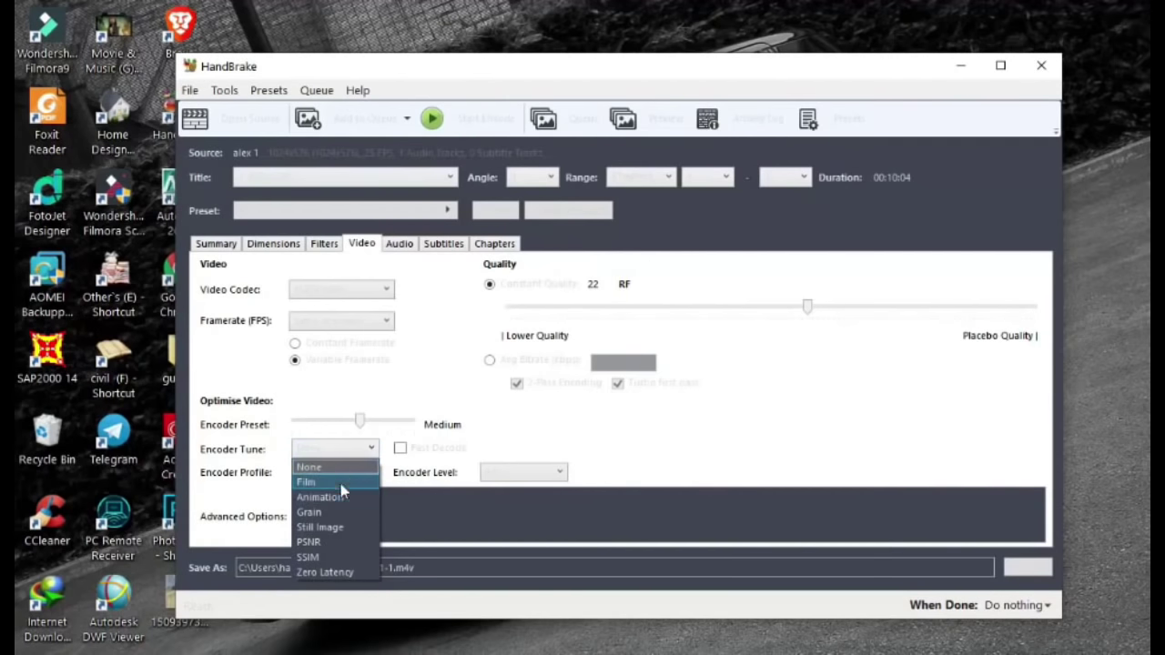
{"action": "left_click", "coordinate": [342, 463]}
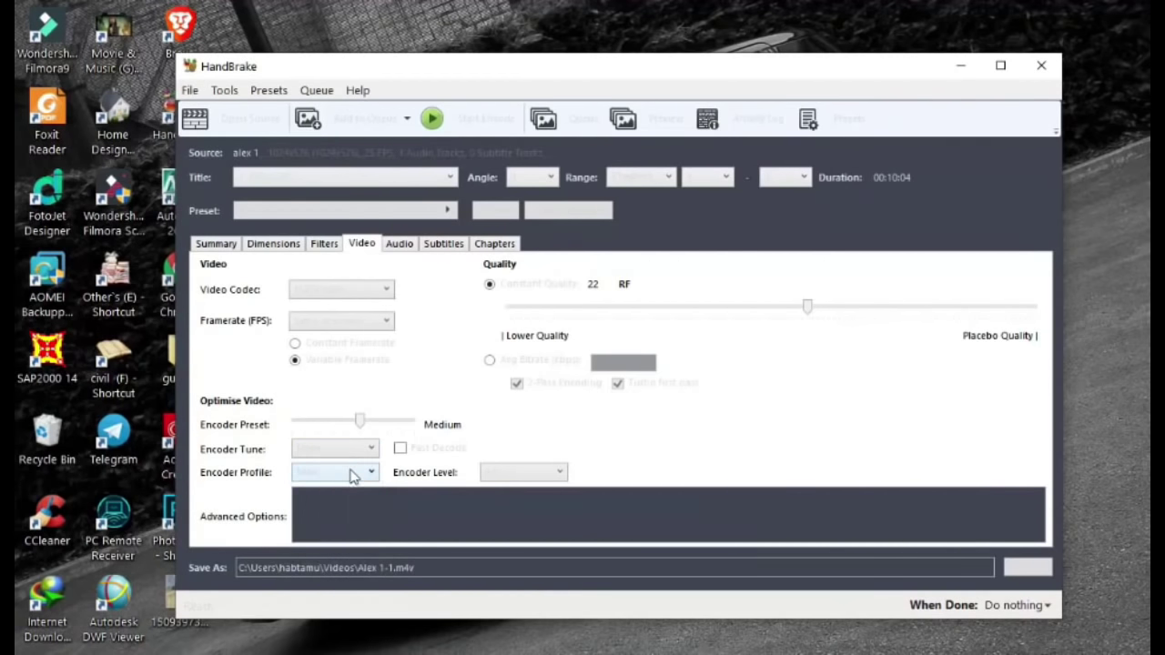
Set both the encoder profile and the encoder level to Auto
{"action": "left_click", "coordinate": [353, 472]}
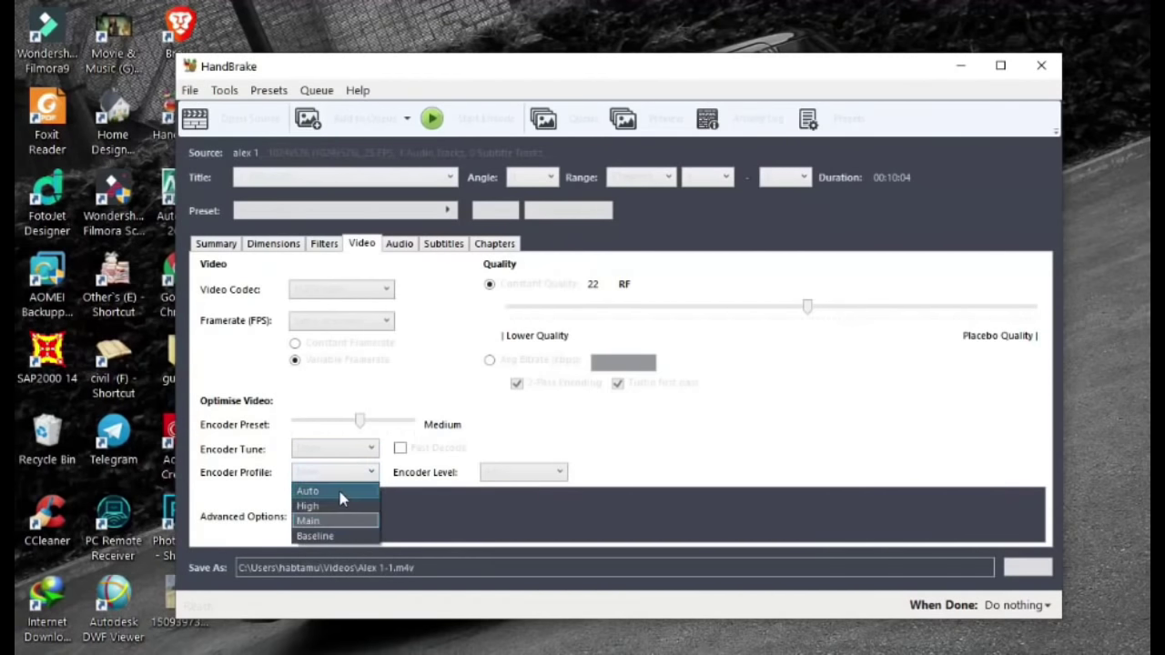
{"action": "left_click", "coordinate": [340, 494]}
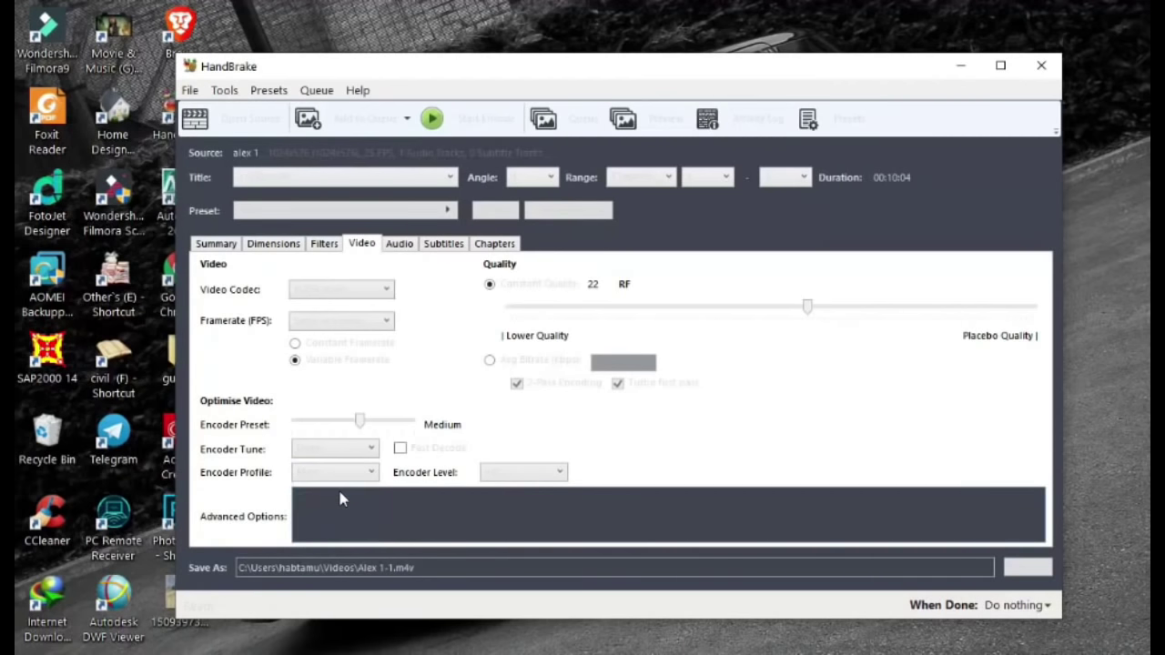
{"action": "left_click", "coordinate": [509, 475]}
{"action": "scroll", "coordinate": [503, 264], "scroll_direction": "up", "scroll_amount": 2}
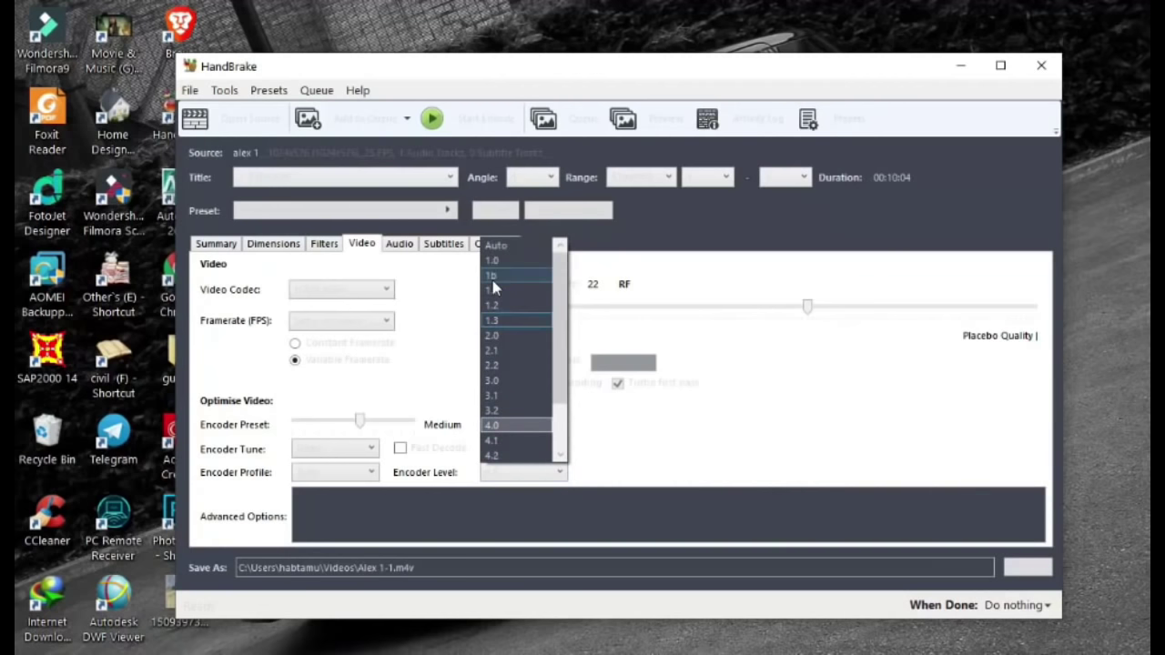
{"action": "left_click", "coordinate": [502, 251]}
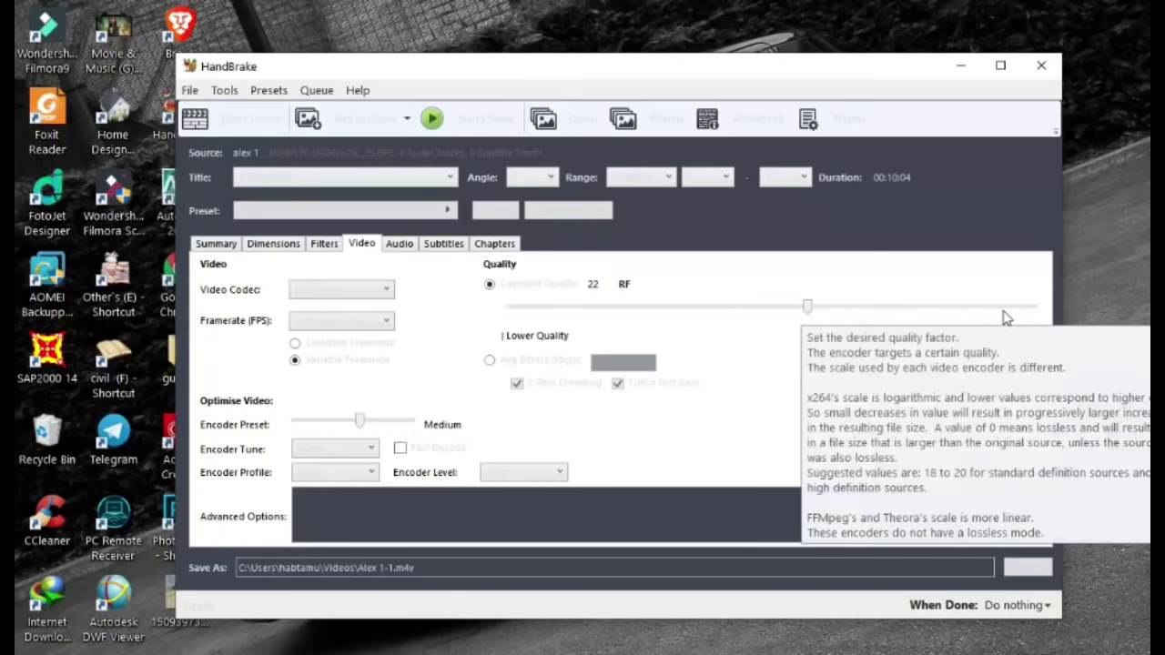
Raise the video's constant quality to RF 20
{"action": "left_click", "coordinate": [824, 310]}
{"action": "left_click", "coordinate": [823, 310]}
{"action": "left_click", "coordinate": [830, 312]}
{"action": "left_click", "coordinate": [831, 312]}
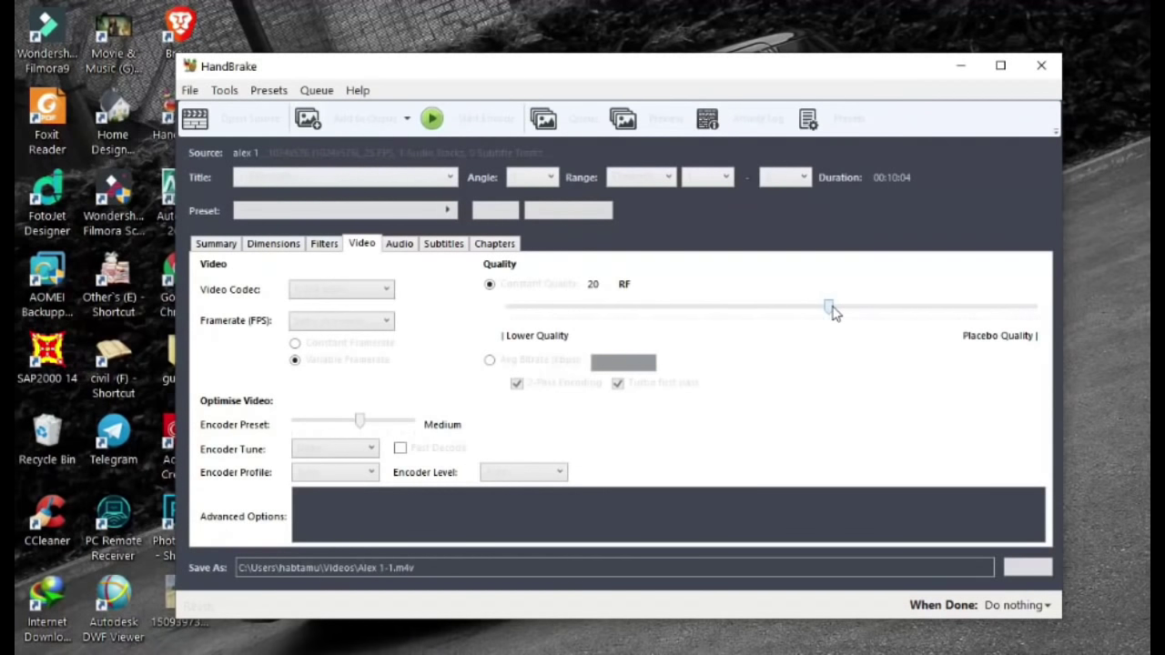
Review the audio, subtitle and chapter settings, and return to the video settings
{"action": "left_click", "coordinate": [400, 246]}
{"action": "left_click", "coordinate": [435, 246]}
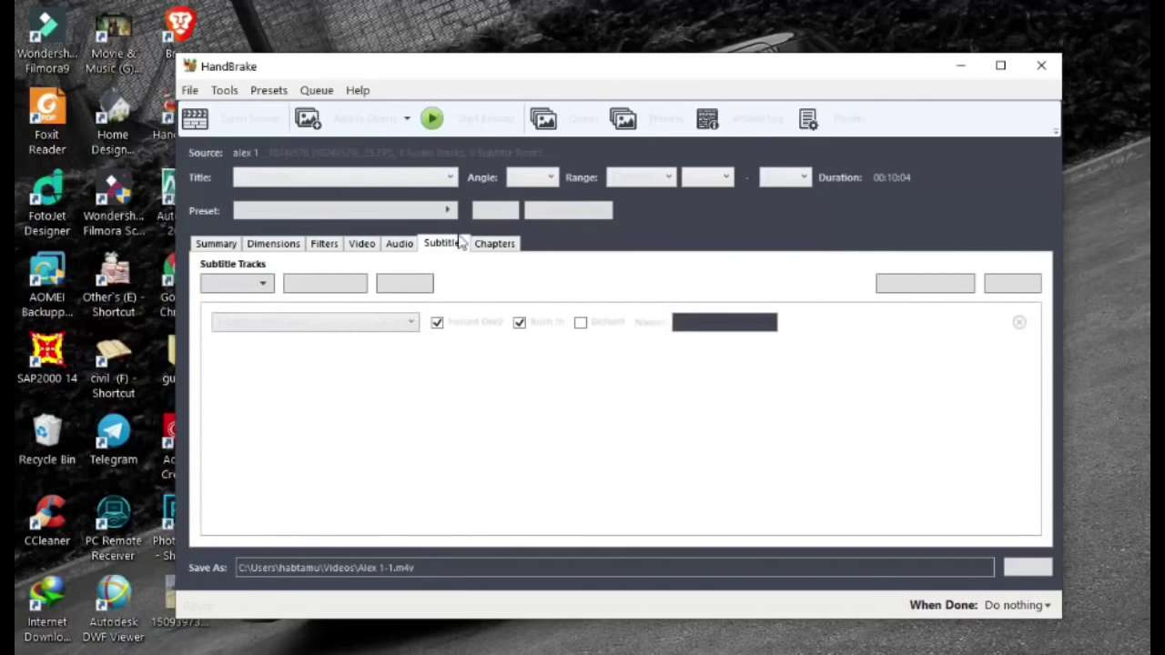
{"action": "left_click", "coordinate": [500, 247]}
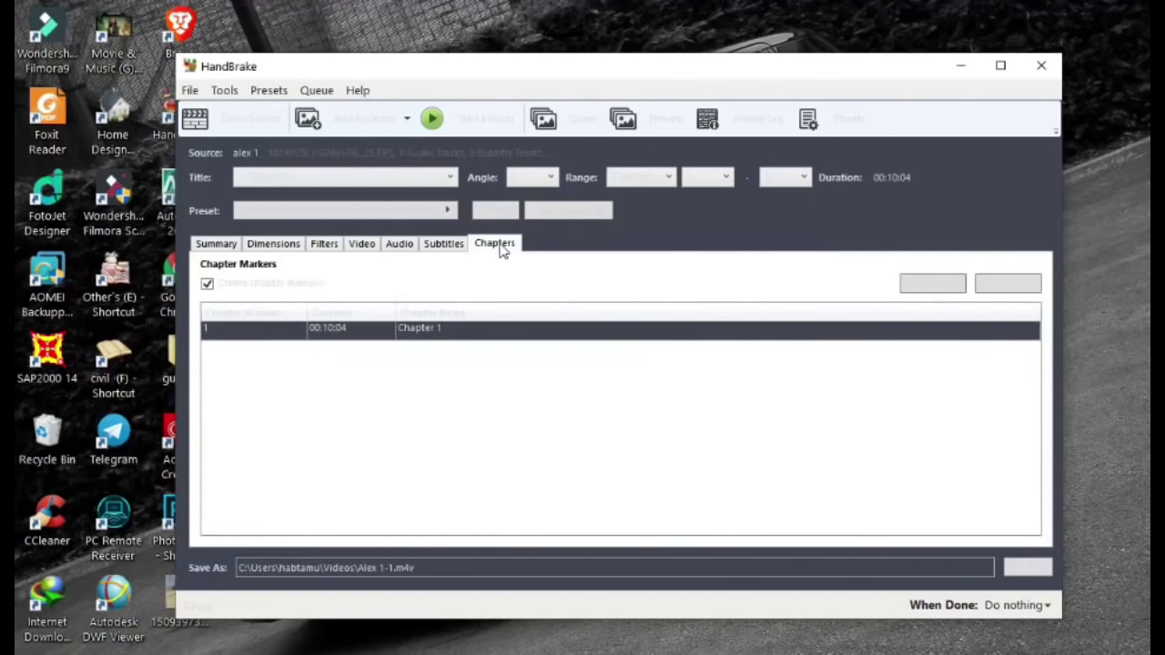
{"action": "left_click", "coordinate": [360, 245]}
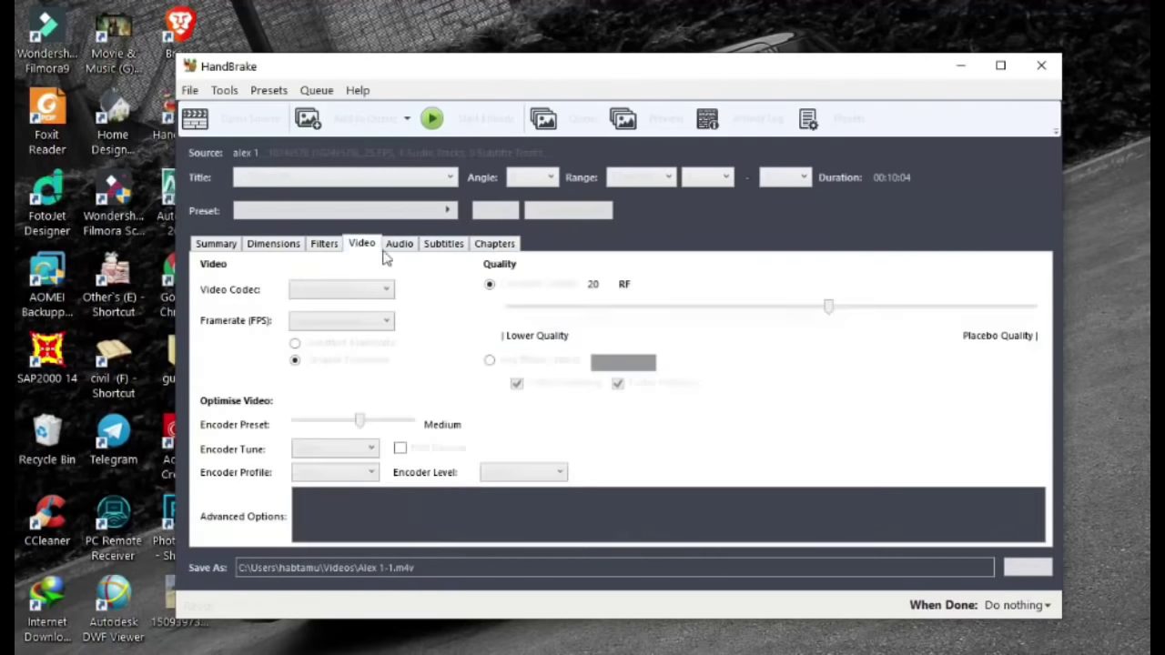
Set the output destination to the Pictures folder as Alex 1-1 and start the encode
{"action": "left_click", "coordinate": [1026, 566]}
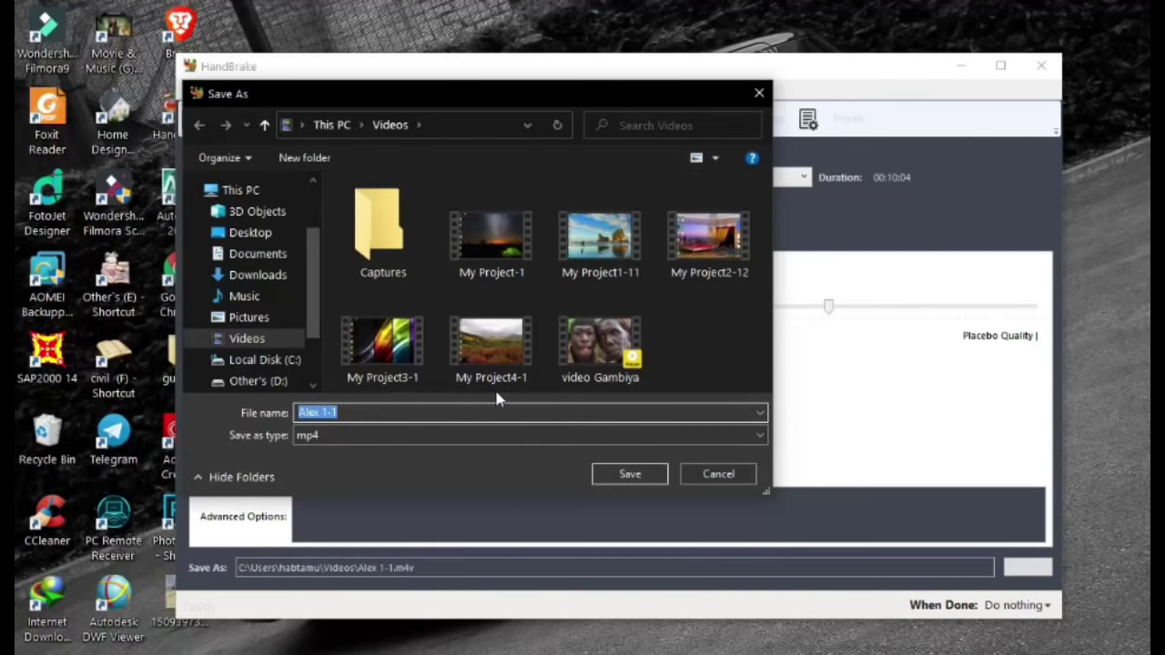
{"action": "left_click", "coordinate": [253, 320]}
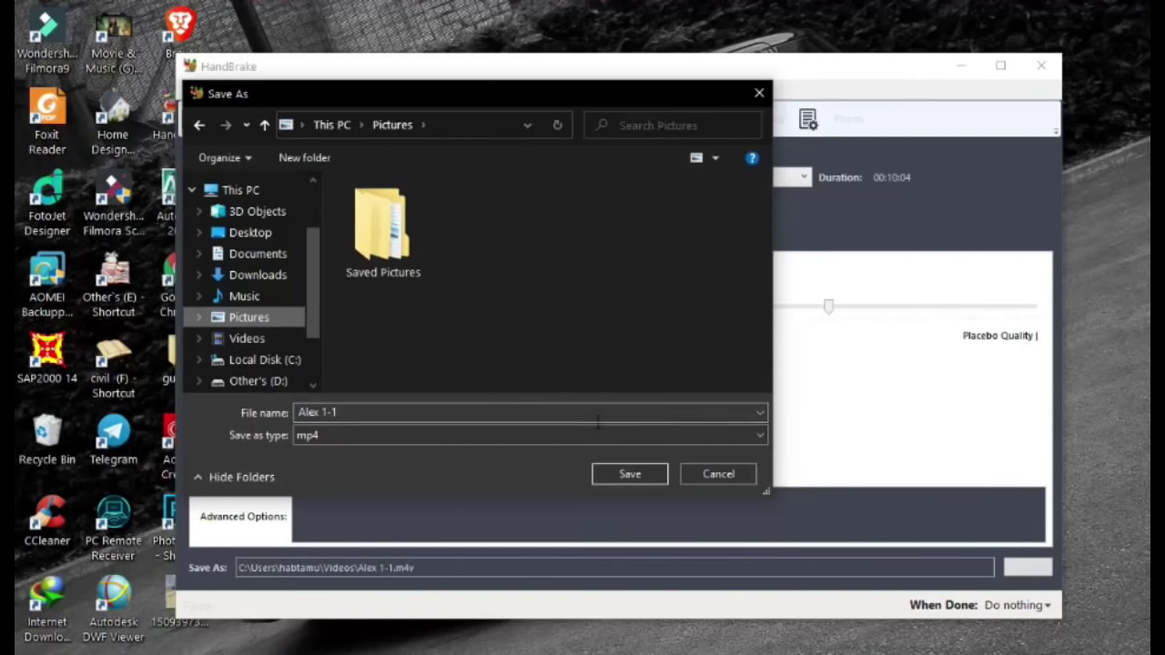
{"action": "left_click", "coordinate": [626, 480]}
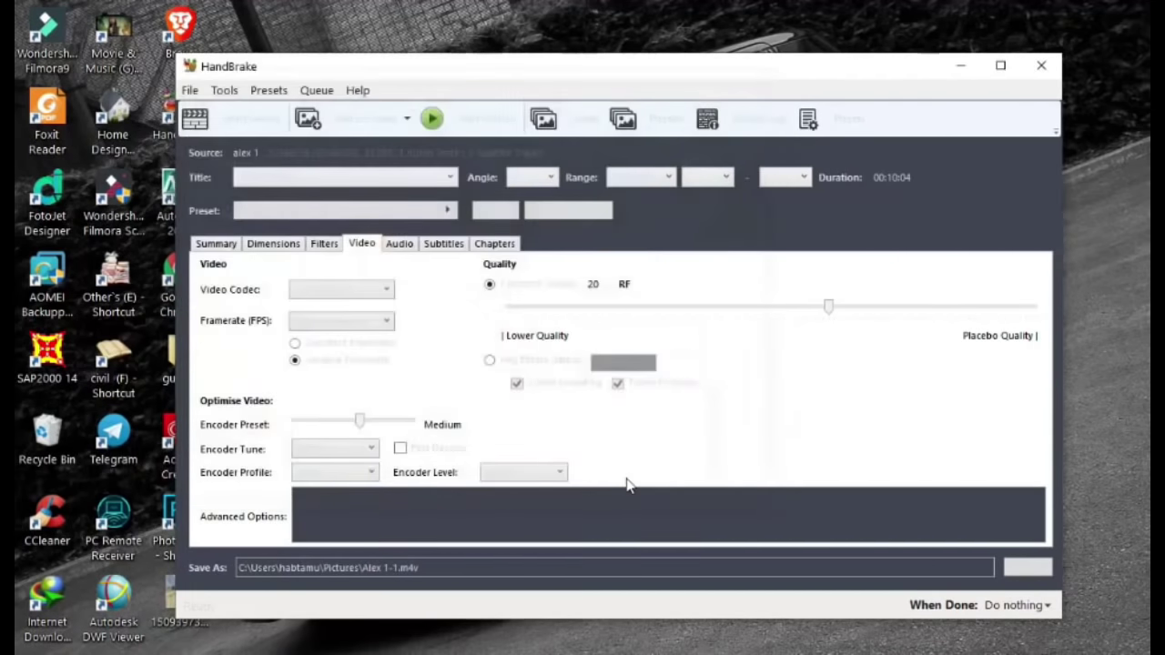
{"action": "left_click", "coordinate": [437, 123]}
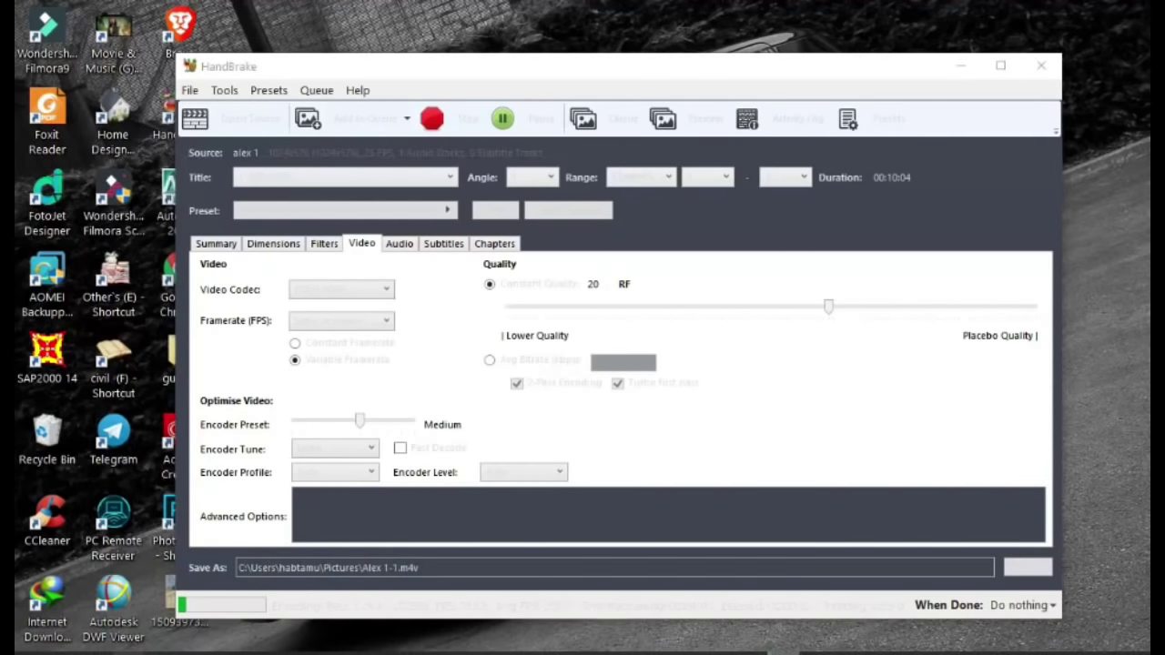
Switch to File Explorer and look through the Civil Eng (F:), movs and Music (H:) and Other's (D:) drives
{"action": "key", "text": "super+e"}
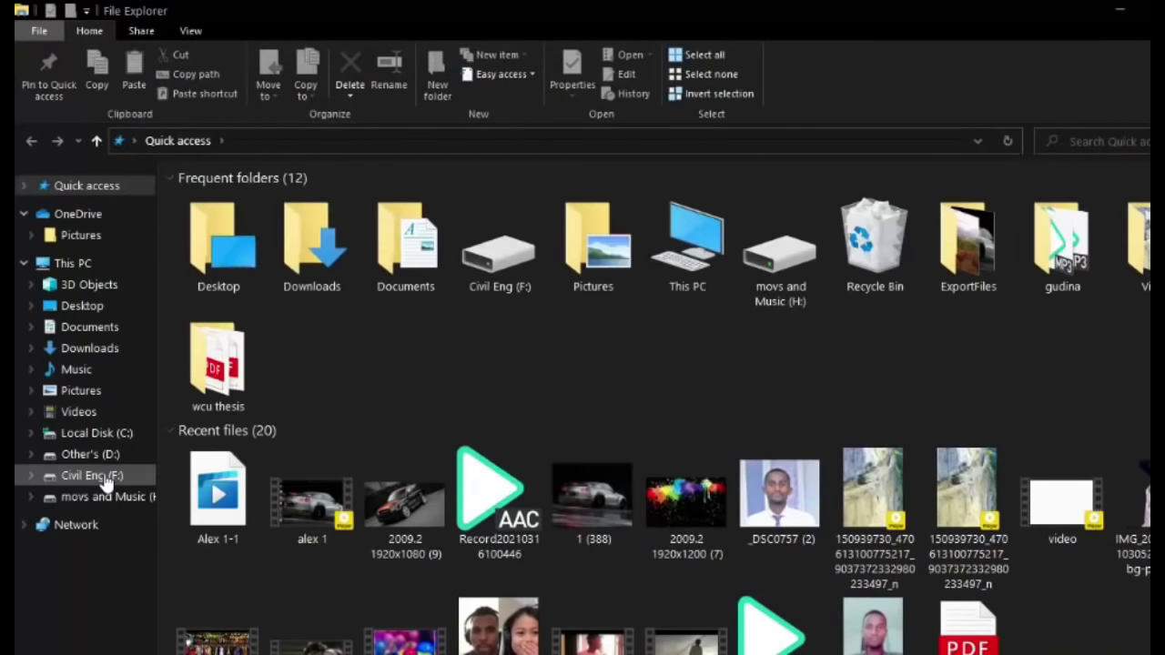
{"action": "left_click", "coordinate": [106, 480]}
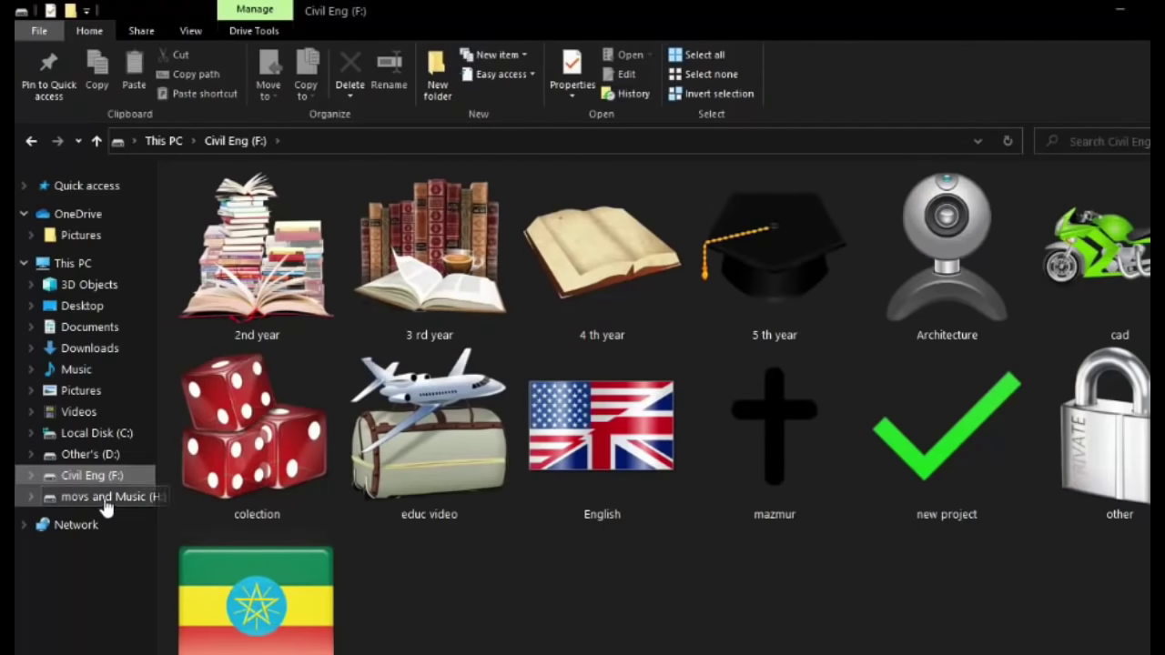
{"action": "left_click", "coordinate": [105, 501]}
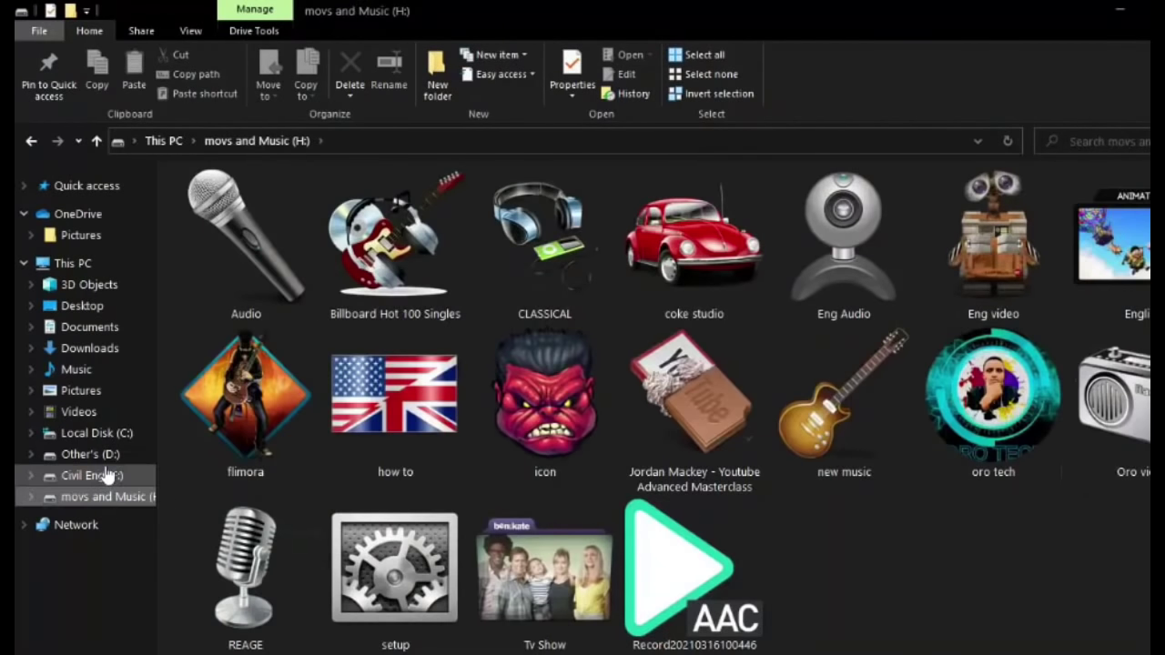
{"action": "left_click", "coordinate": [107, 474]}
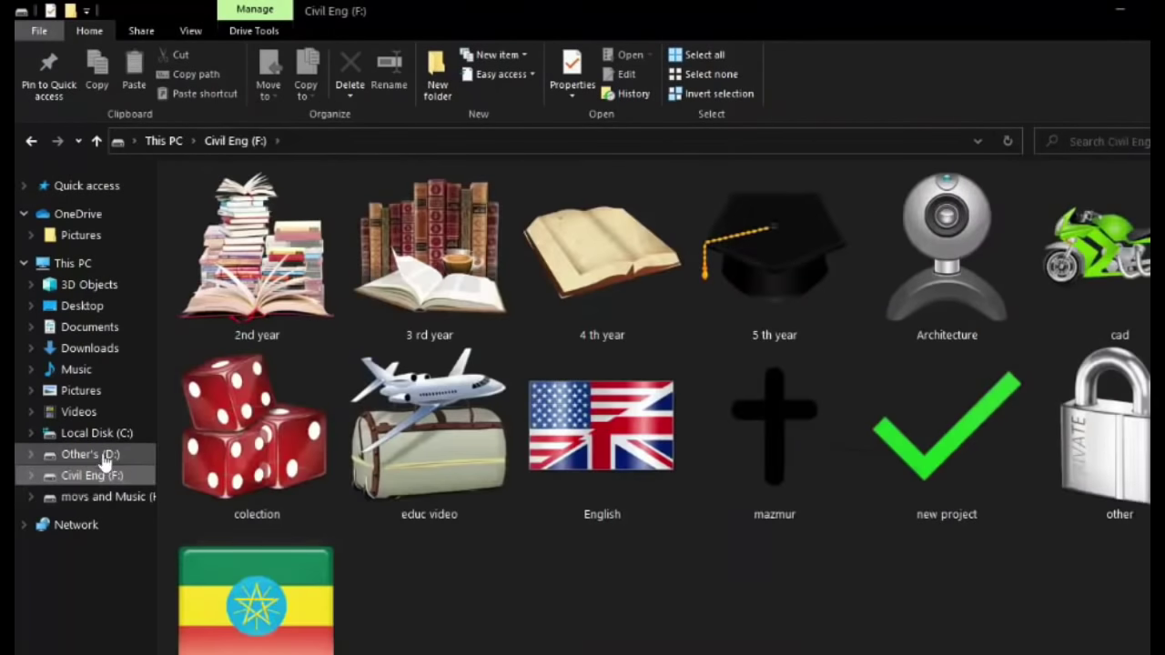
{"action": "left_click", "coordinate": [104, 460]}
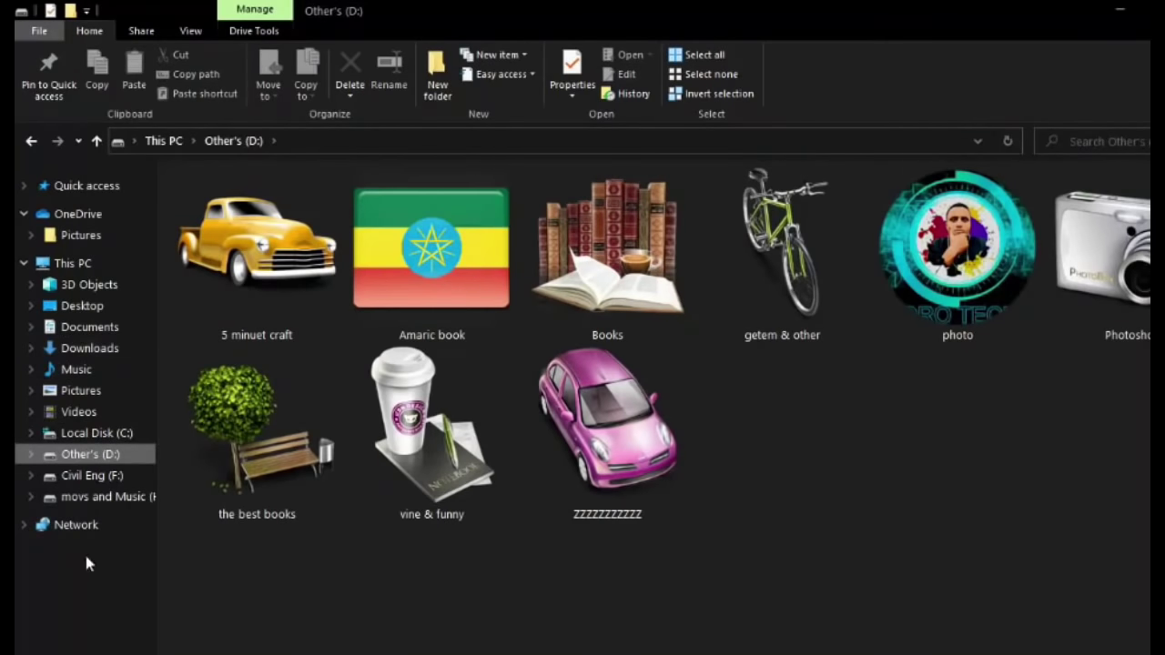
Look into the Tv Show folder on the movs and Music (H:) drive, and open the oro tech folder there
{"action": "left_click", "coordinate": [91, 499]}
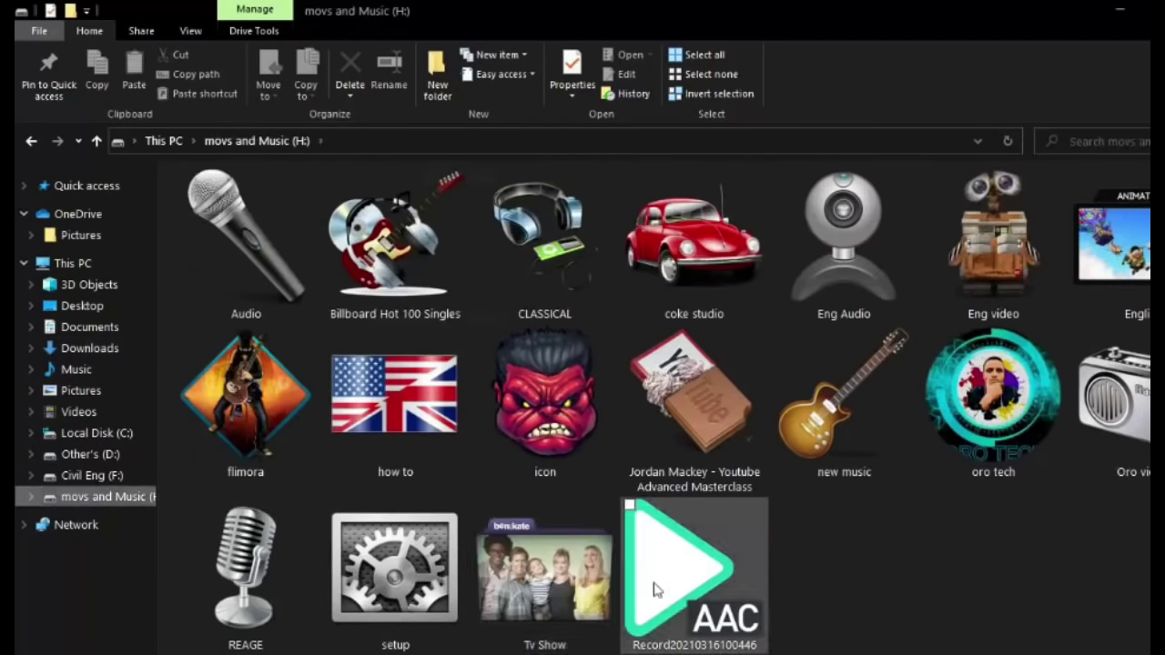
{"action": "double_click", "coordinate": [601, 587]}
{"action": "key", "text": "alt+Left"}
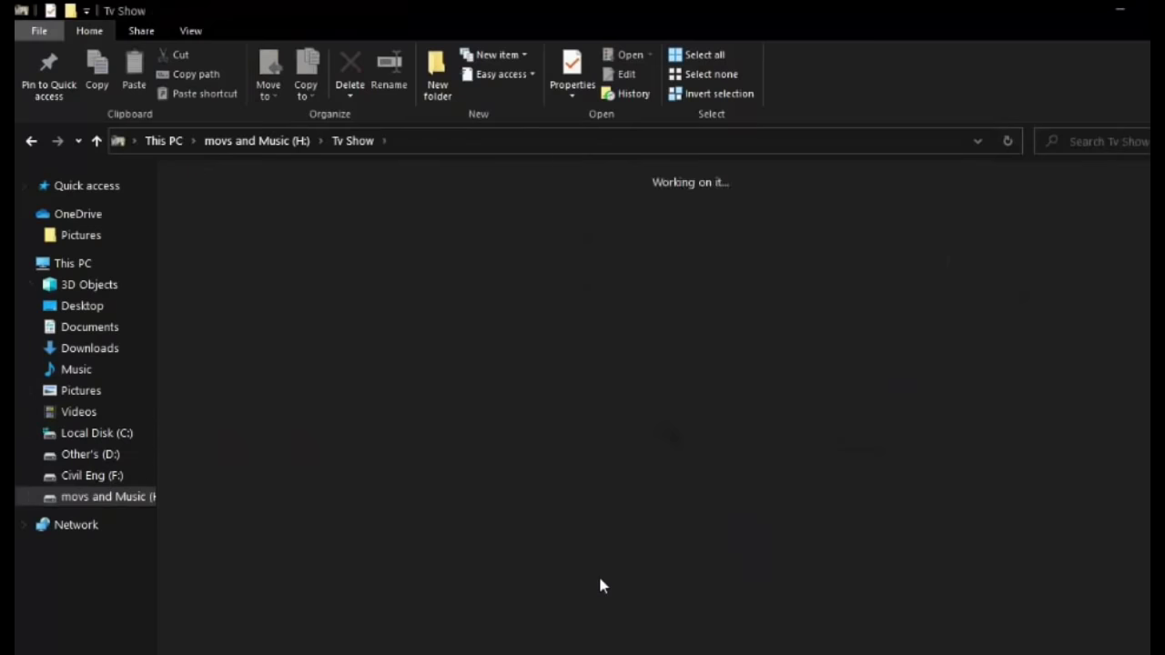
{"action": "double_click", "coordinate": [994, 401]}
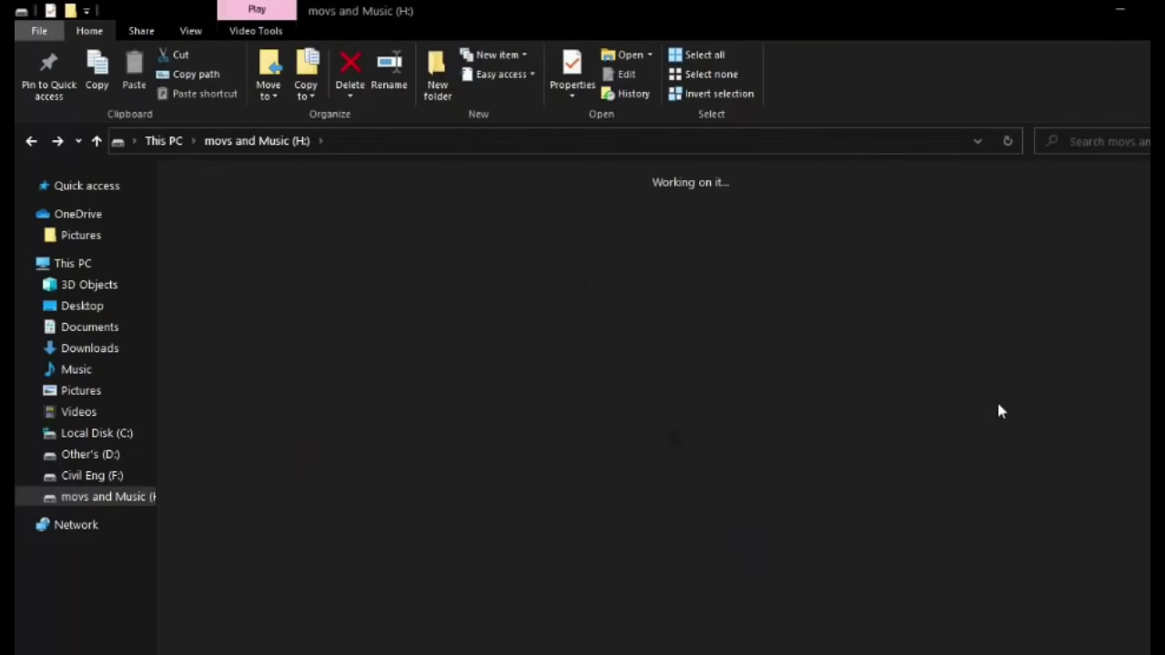